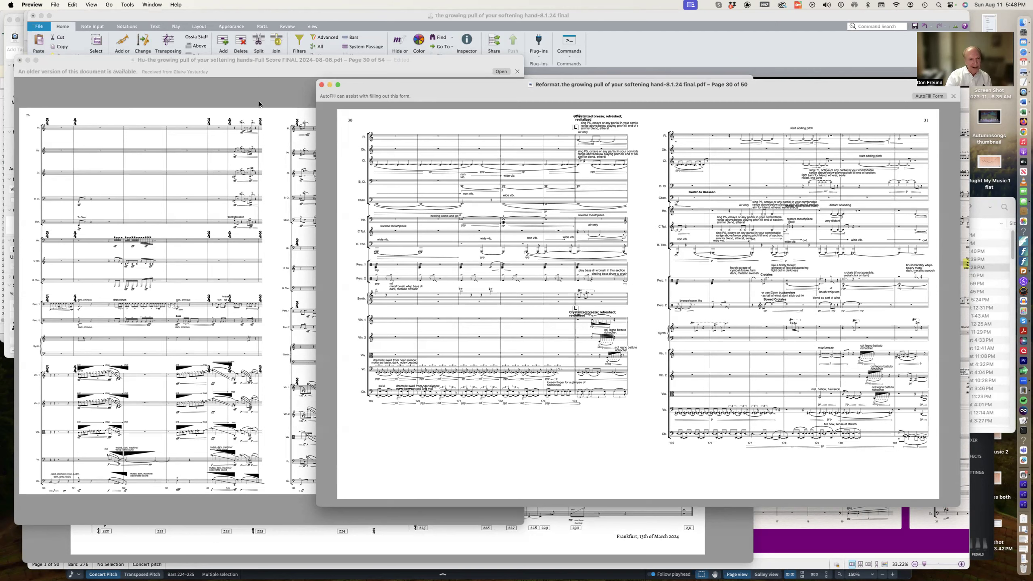
Step: Look through the original full score PDF from page 30 to page 50 to examine its page layout
click(236, 92)
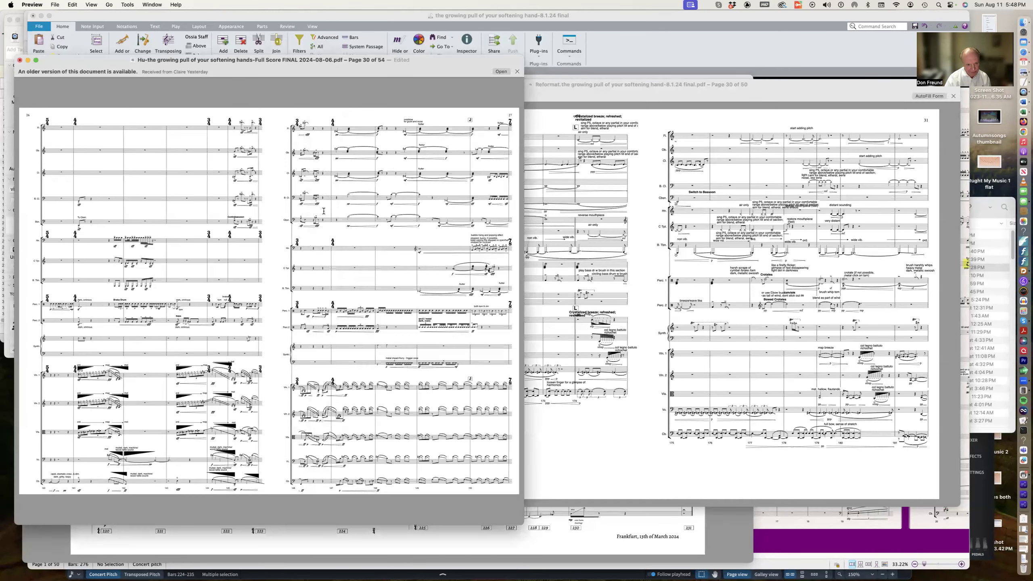
scroll(324, 211, down, 3)
scroll(324, 211, down, 4)
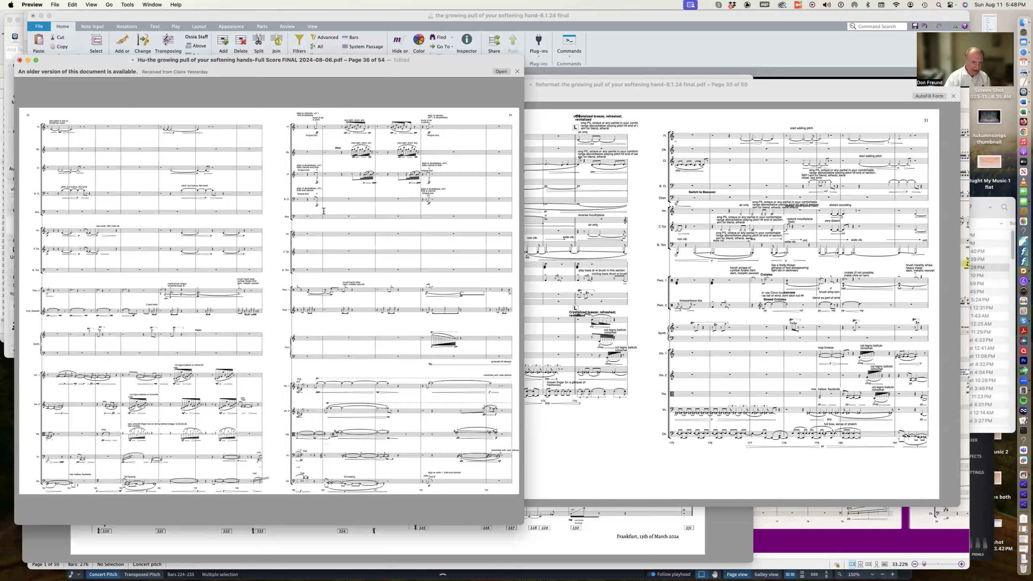
scroll(323, 211, down, 6)
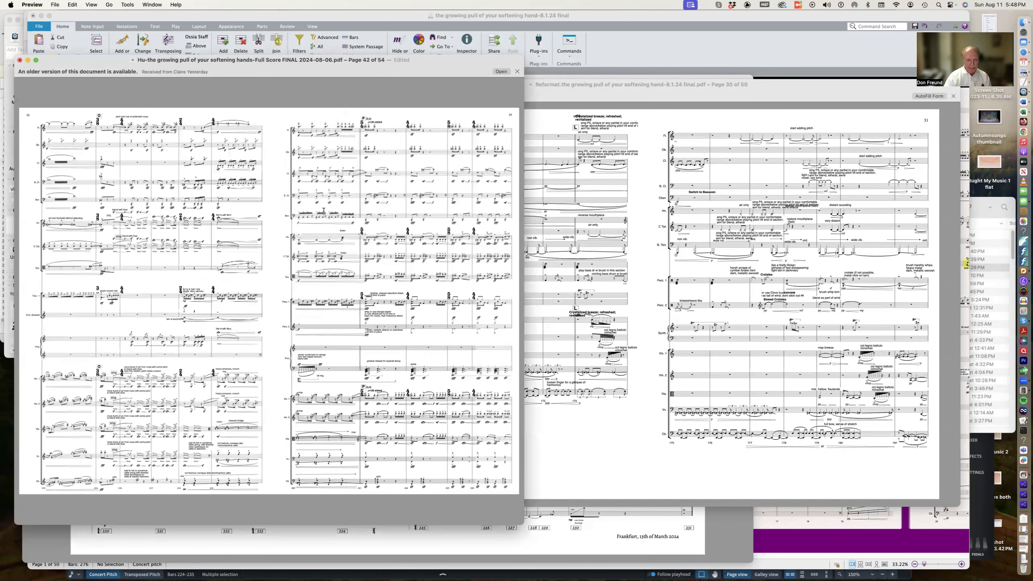
scroll(324, 211, down, 8)
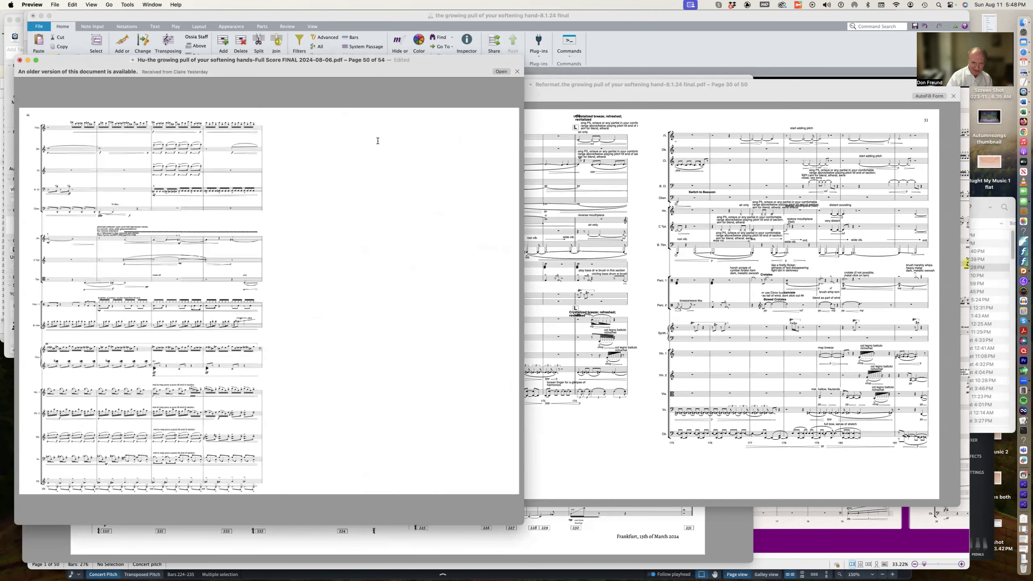
Step: Look through the reformatted score PDF from page 30 to page 48 to compare its layout with the original
click(576, 454)
scroll(575, 452, down, 3)
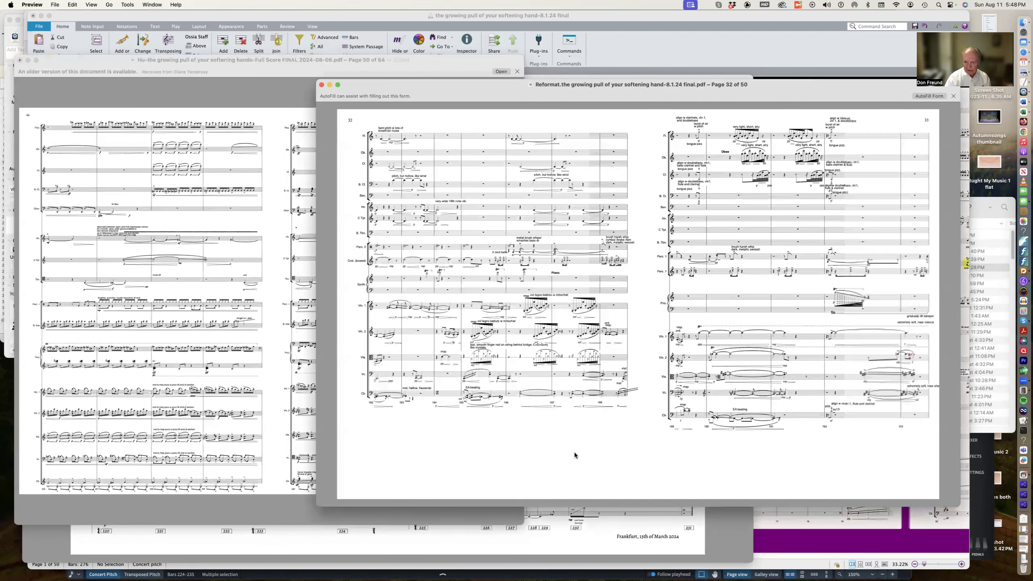
scroll(574, 452, down, 3)
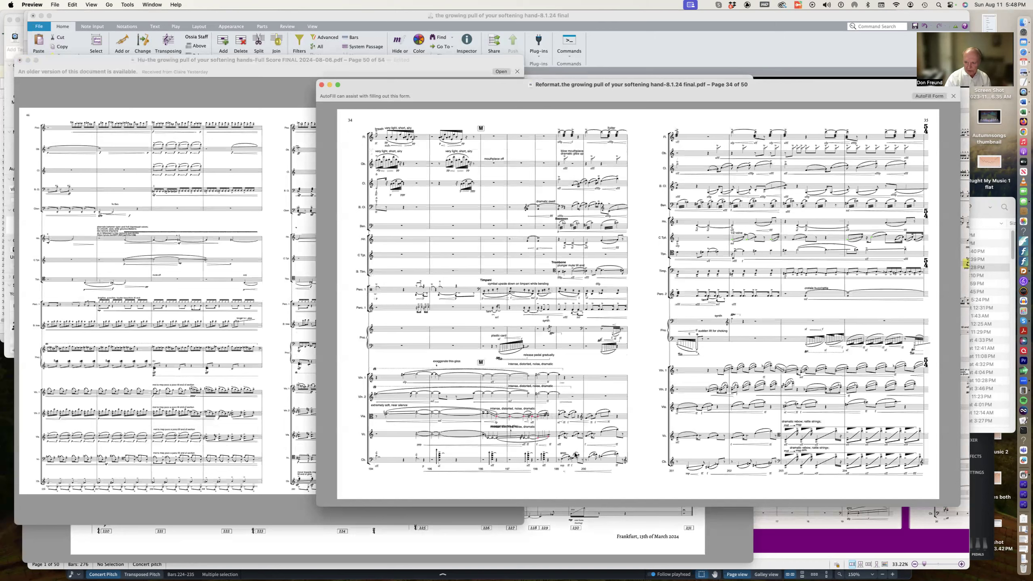
scroll(575, 453, down, 5)
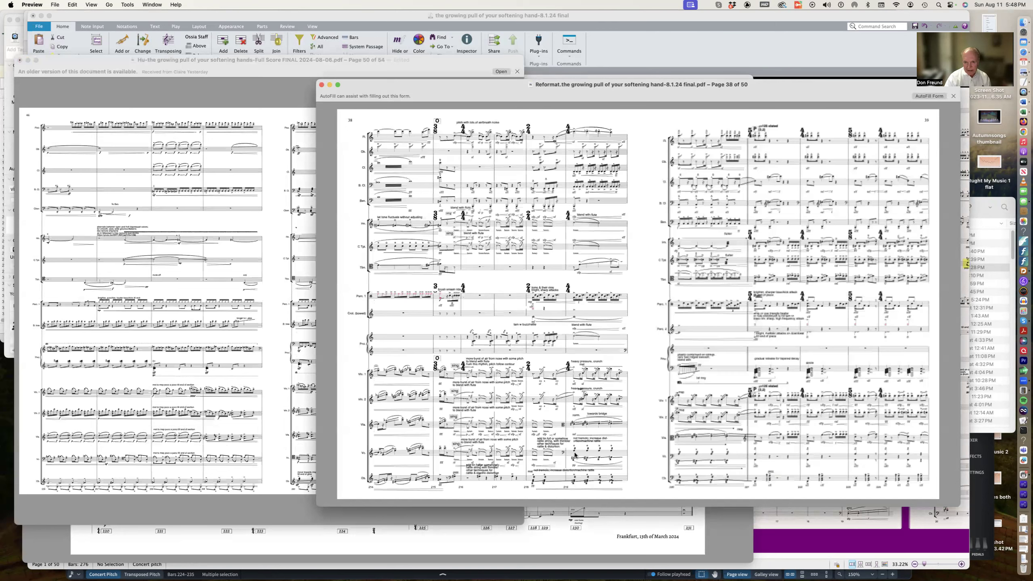
scroll(575, 455, down, 5)
scroll(575, 454, down, 5)
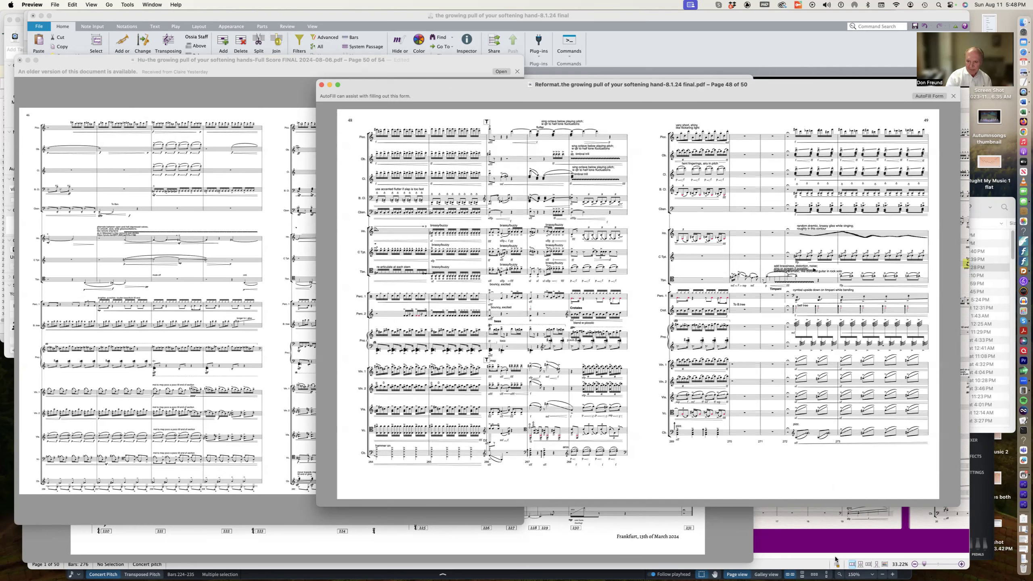
Step: Switch to the score in Sibelius and lock the format of the entire piece
click(818, 540)
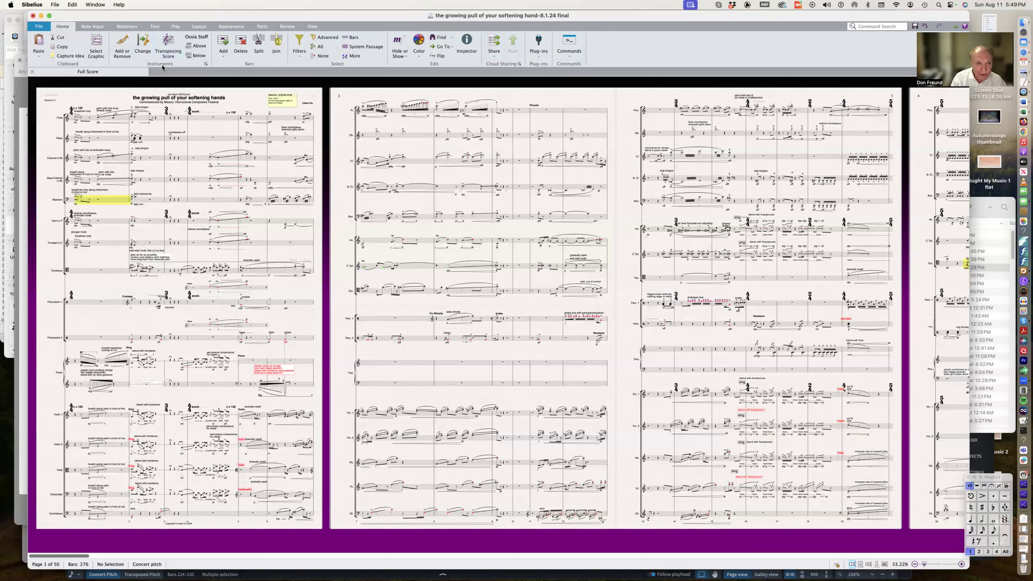
click(200, 27)
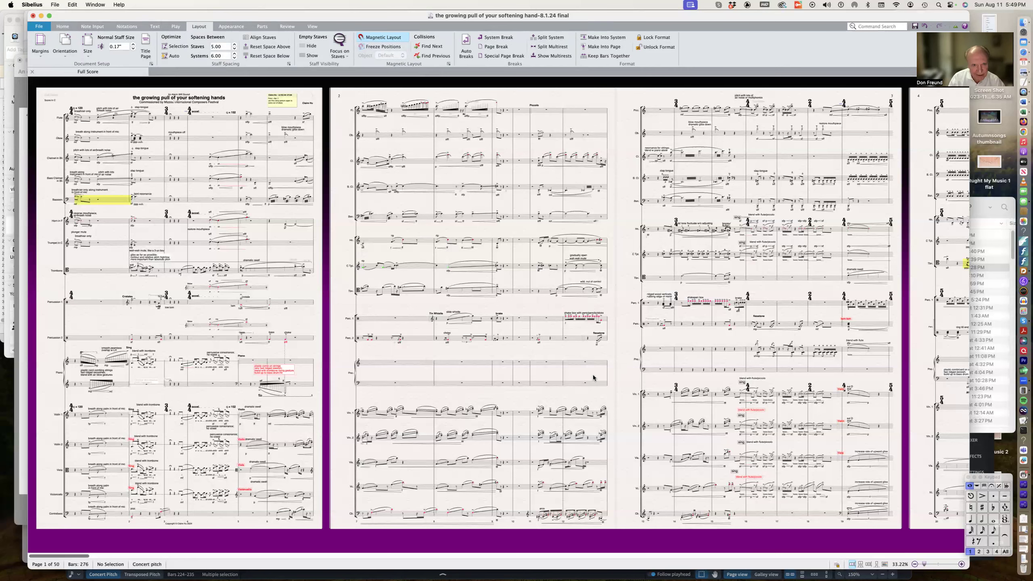
key(super+a)
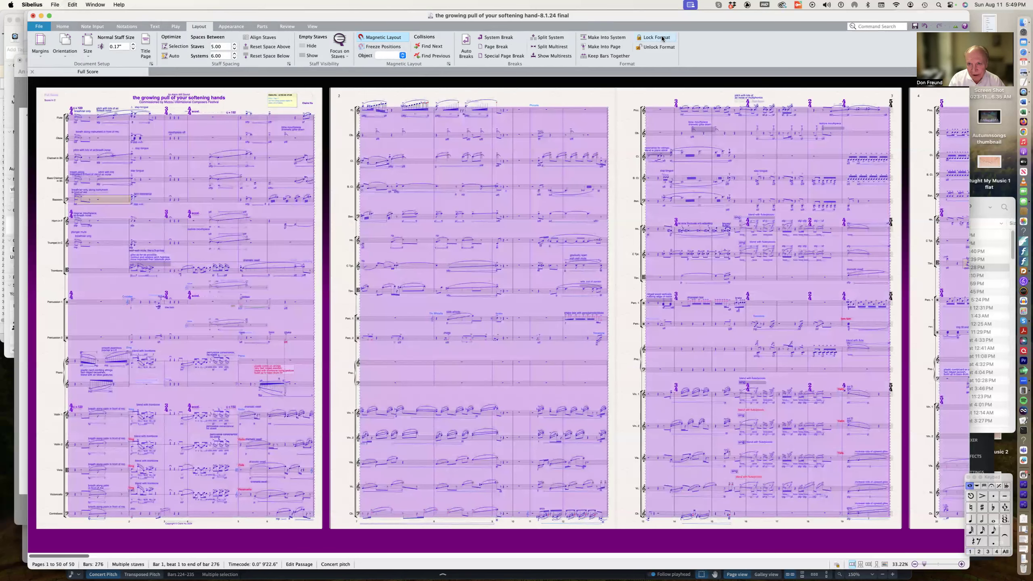
click(656, 37)
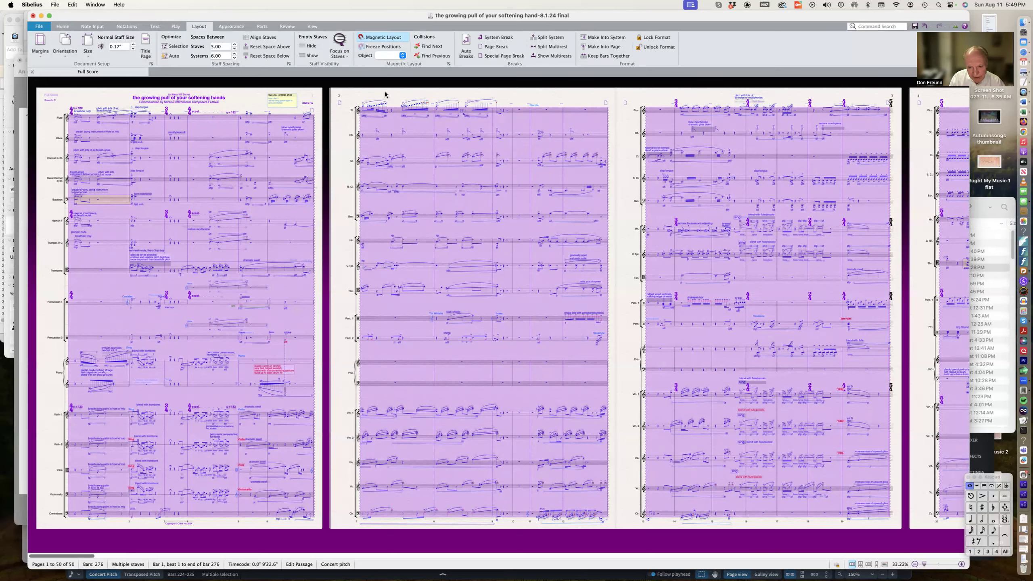
key(Escape)
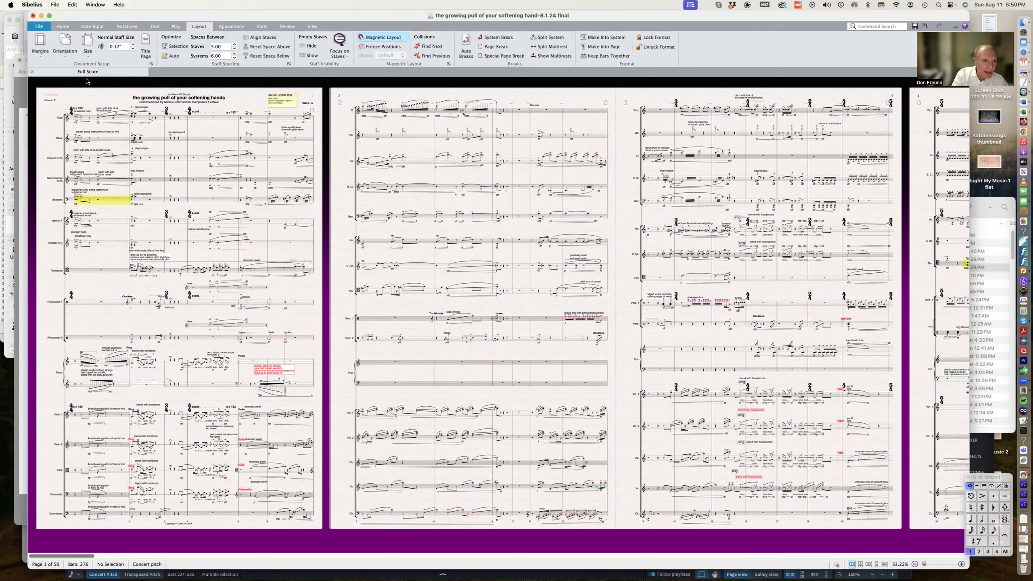
Step: Set the full score's page size to Letter, 8.50" x 11.00"
click(86, 43)
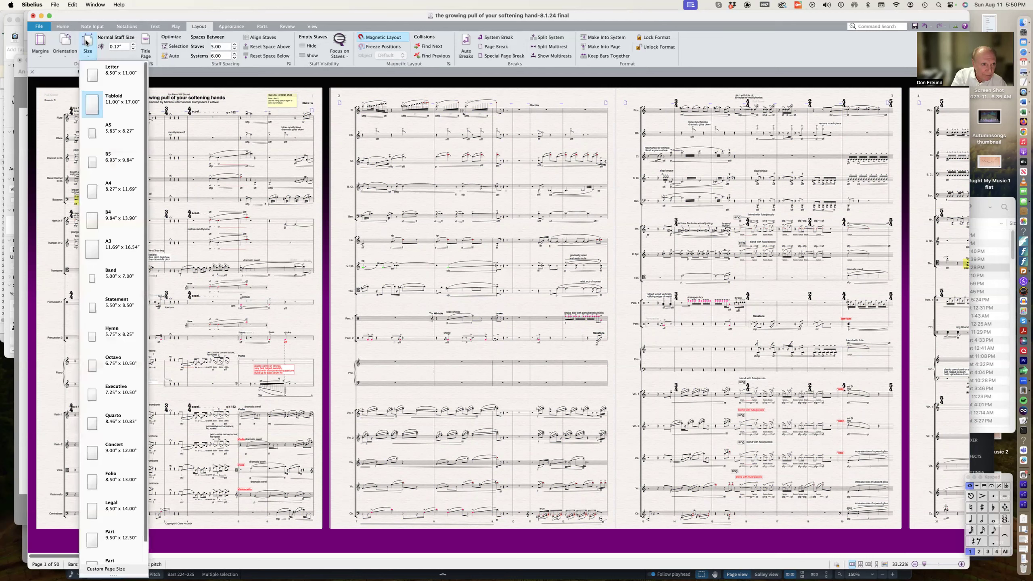
click(113, 78)
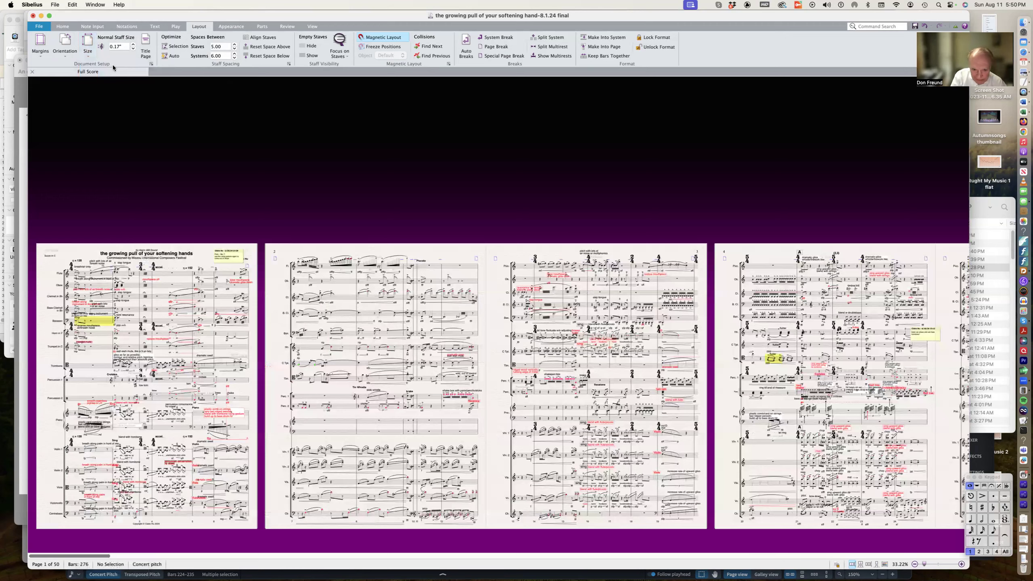
drag(432, 259, 451, 157)
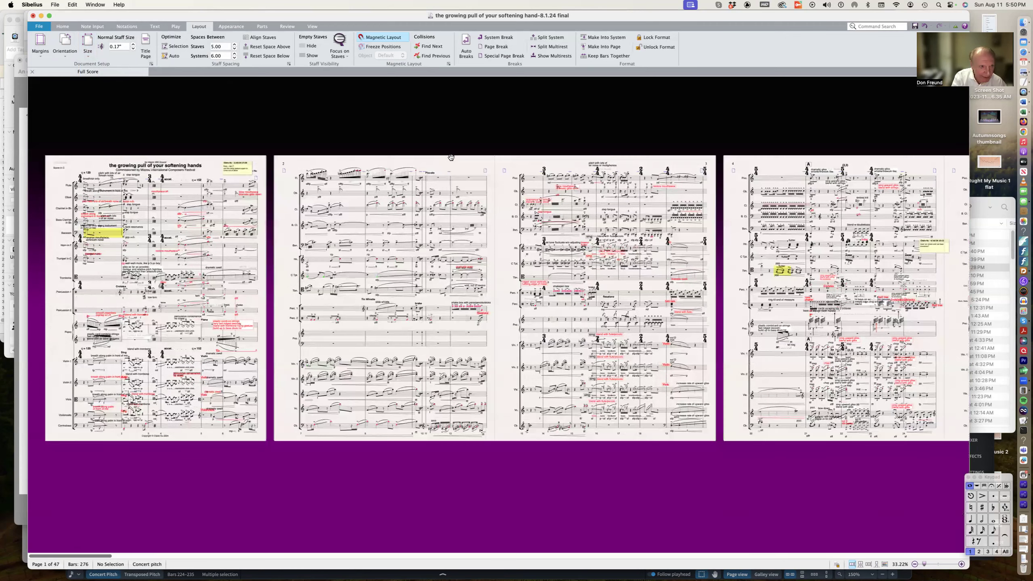
drag(124, 87, 132, 81)
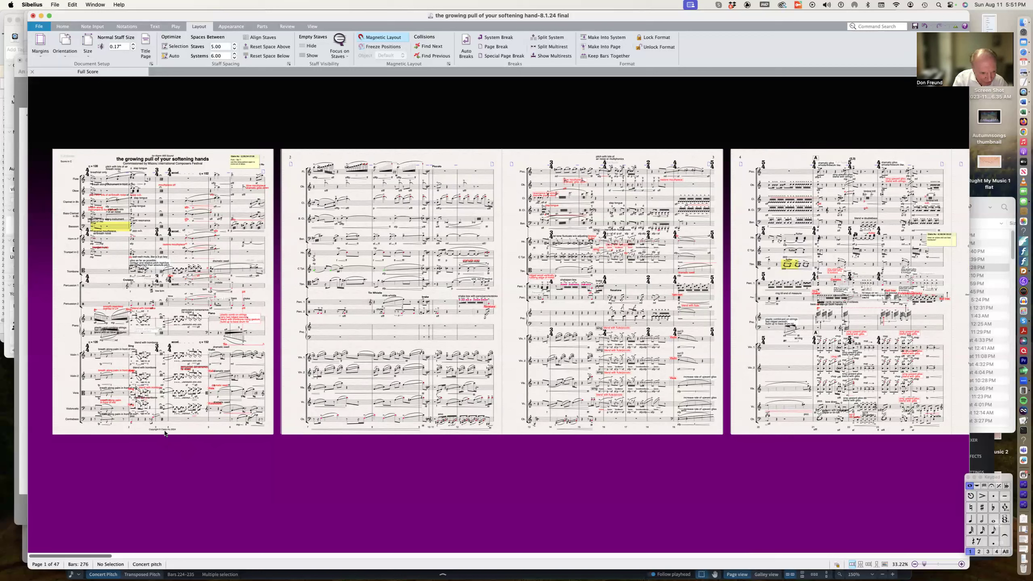
Step: Adjust the bottom page margin in the score's document setup
click(40, 41)
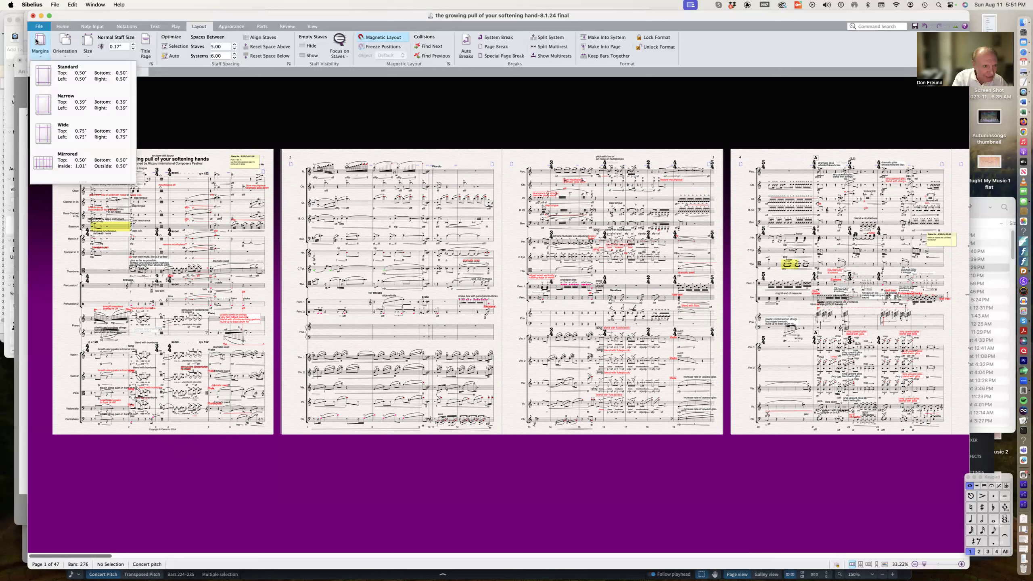
click(40, 41)
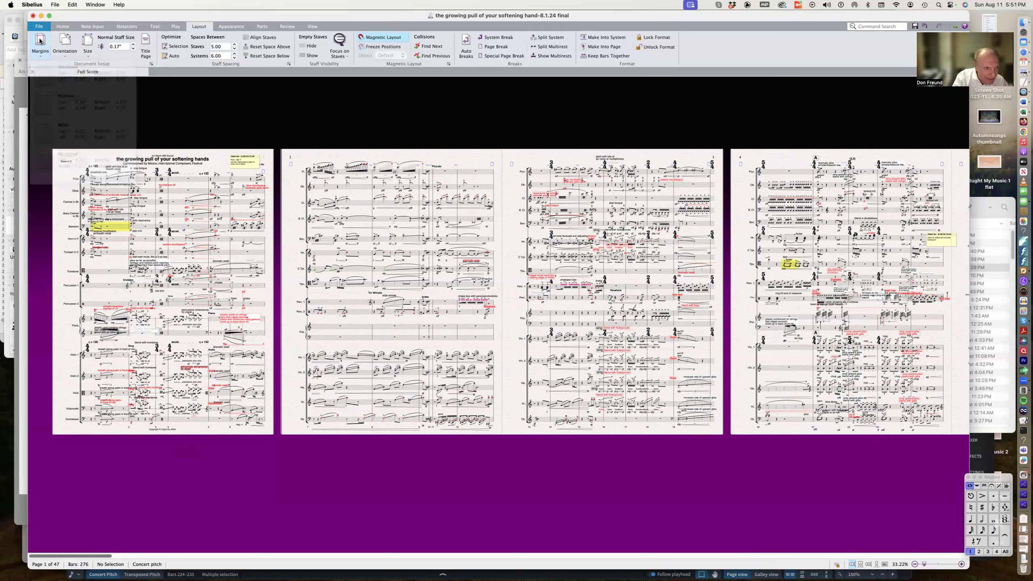
click(152, 64)
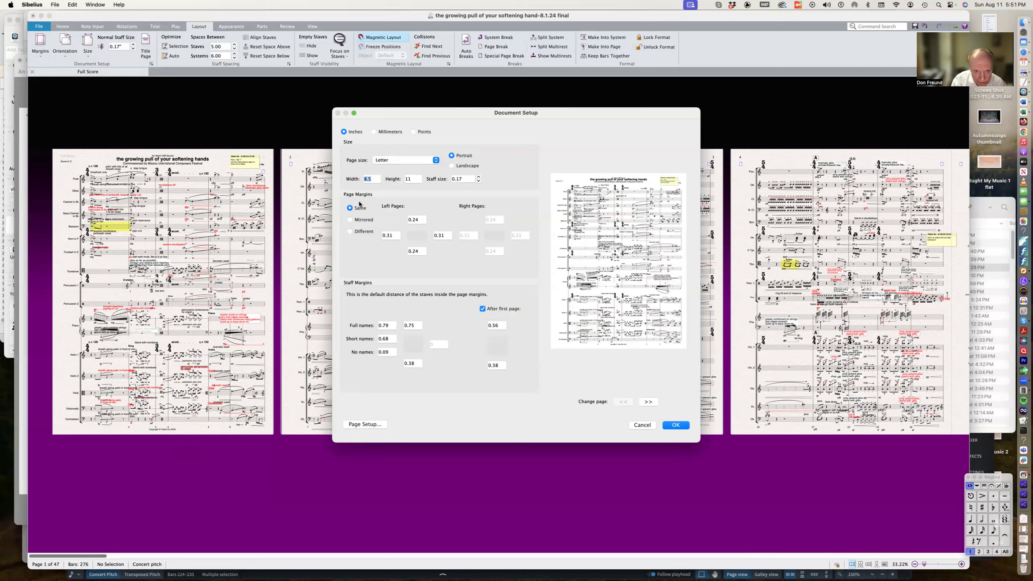
double_click(416, 251)
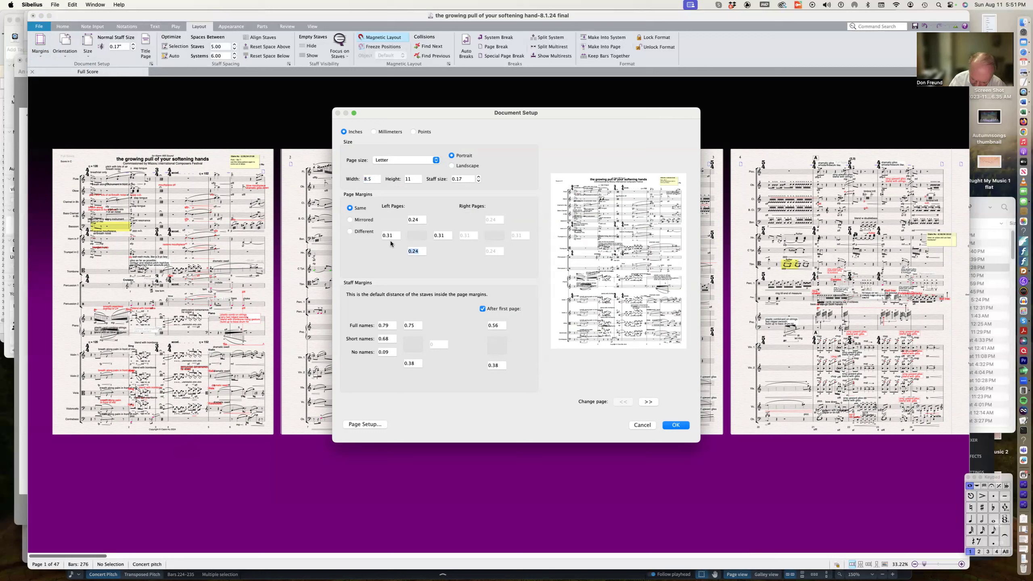
click(675, 426)
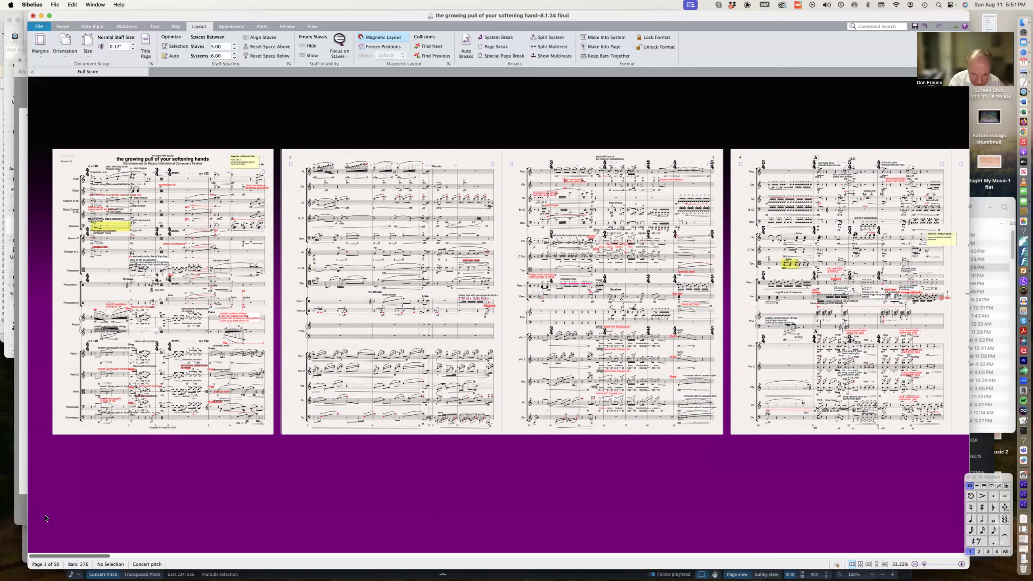
Step: Set the engraving rule for staves to justify only when the page is at least 99% full
scroll(93, 558, right, 2)
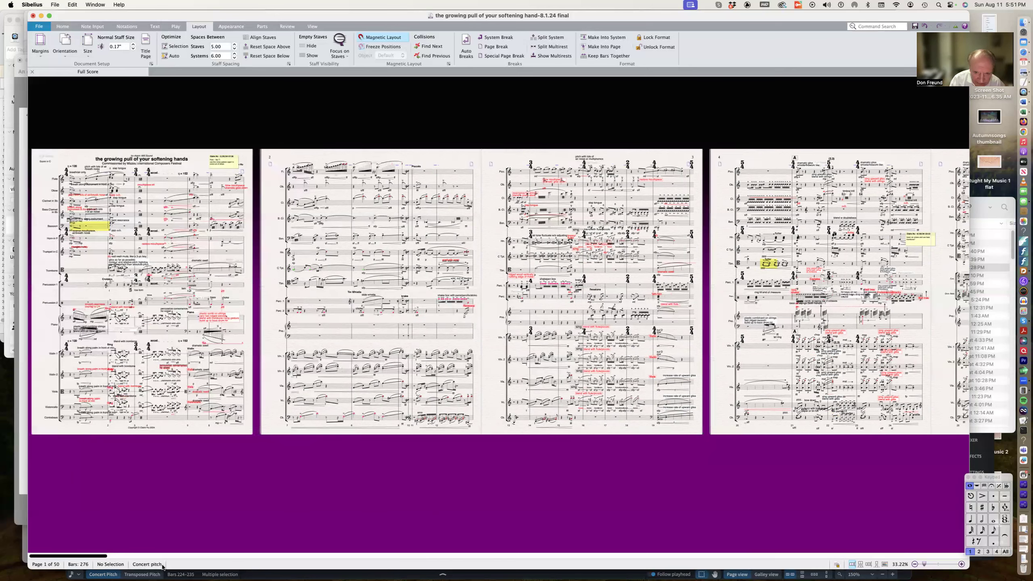
scroll(217, 572, right, 10)
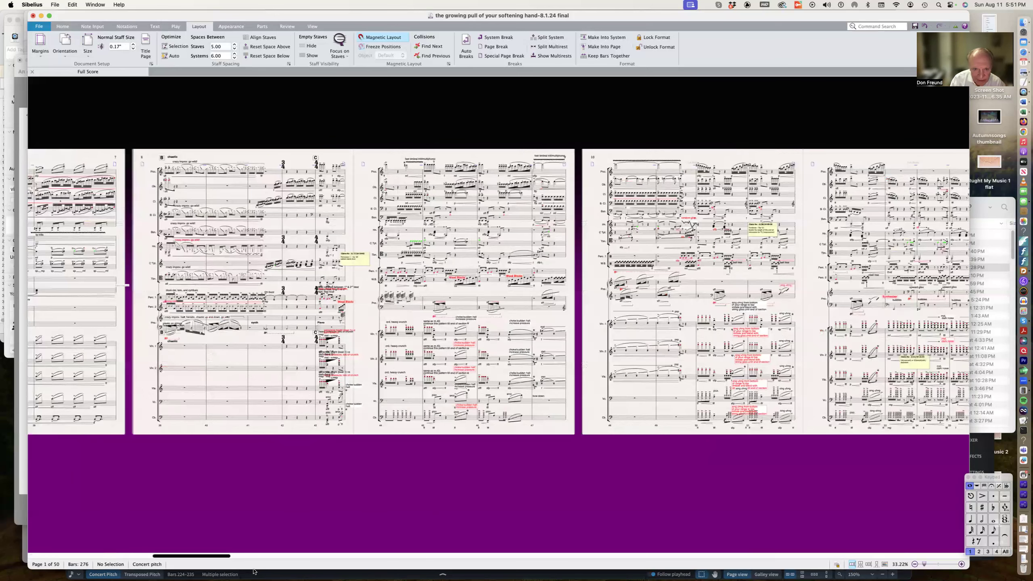
scroll(254, 572, right, 5)
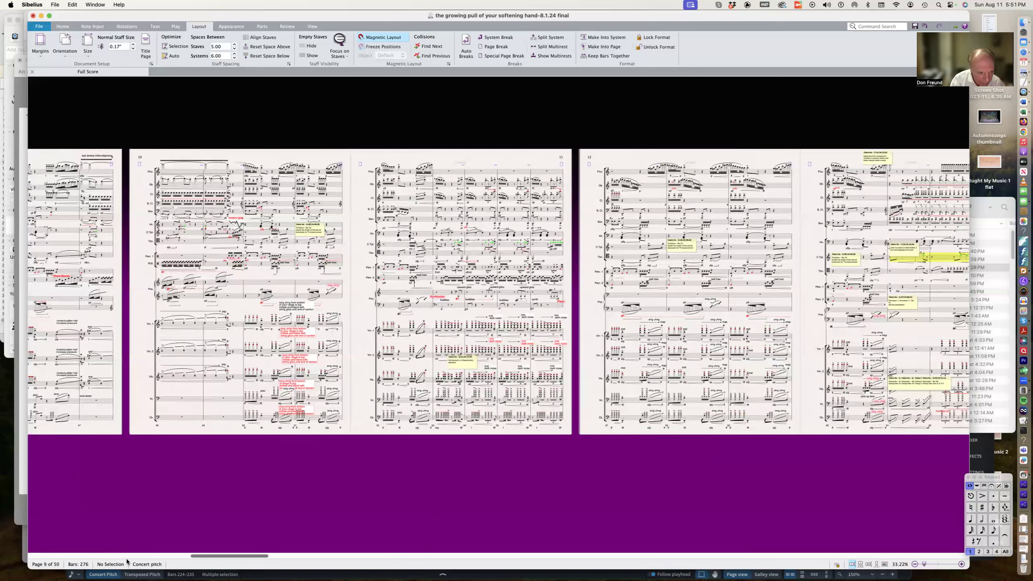
scroll(205, 565, right, 10)
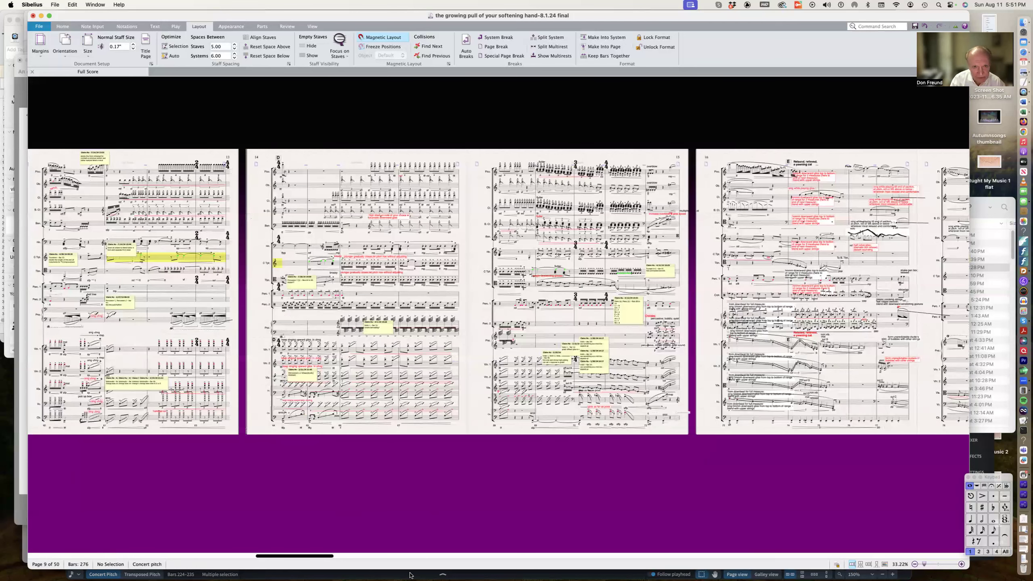
scroll(410, 575, left, 10)
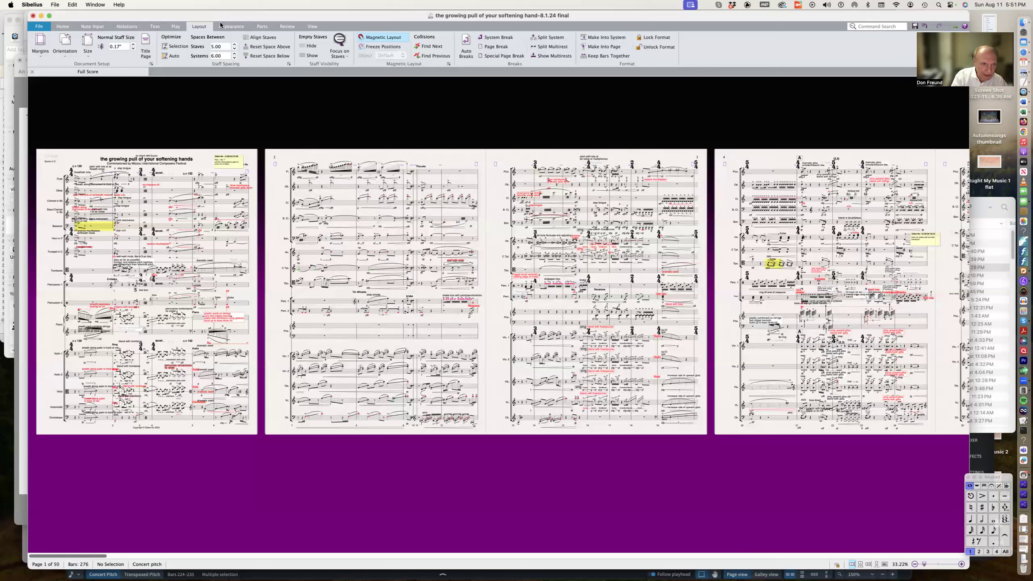
click(289, 63)
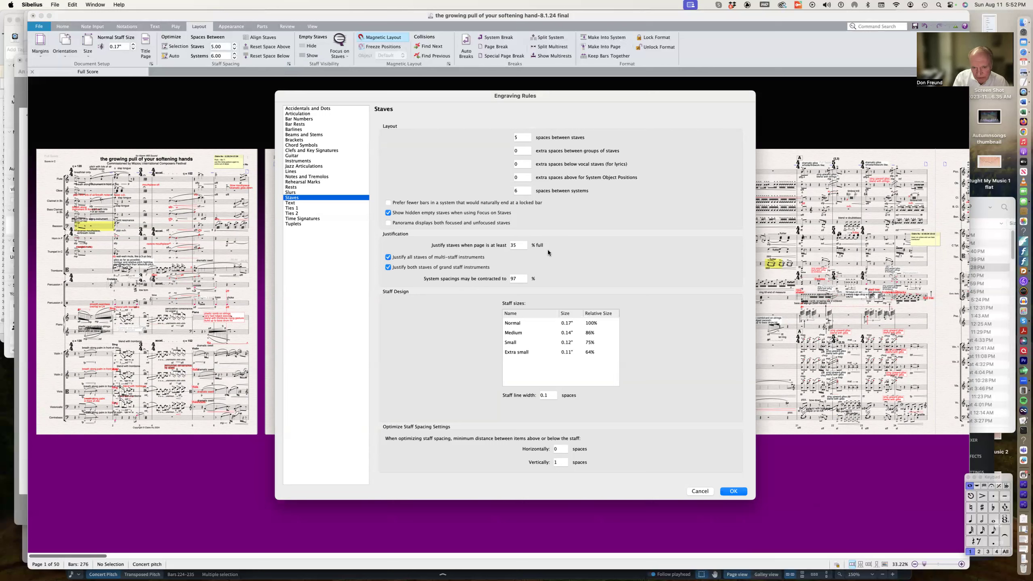
double_click(516, 245)
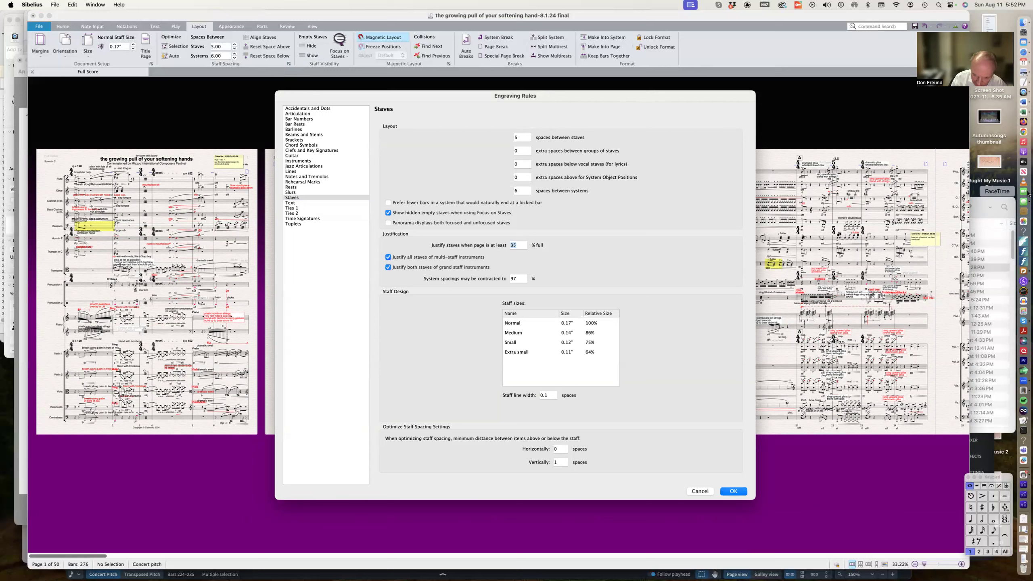
text(99)
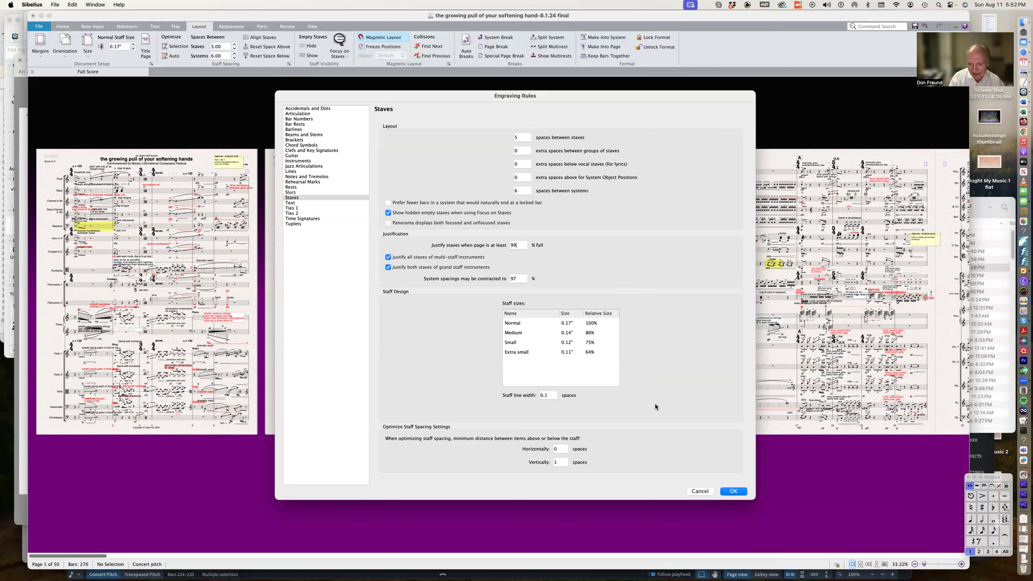
click(734, 492)
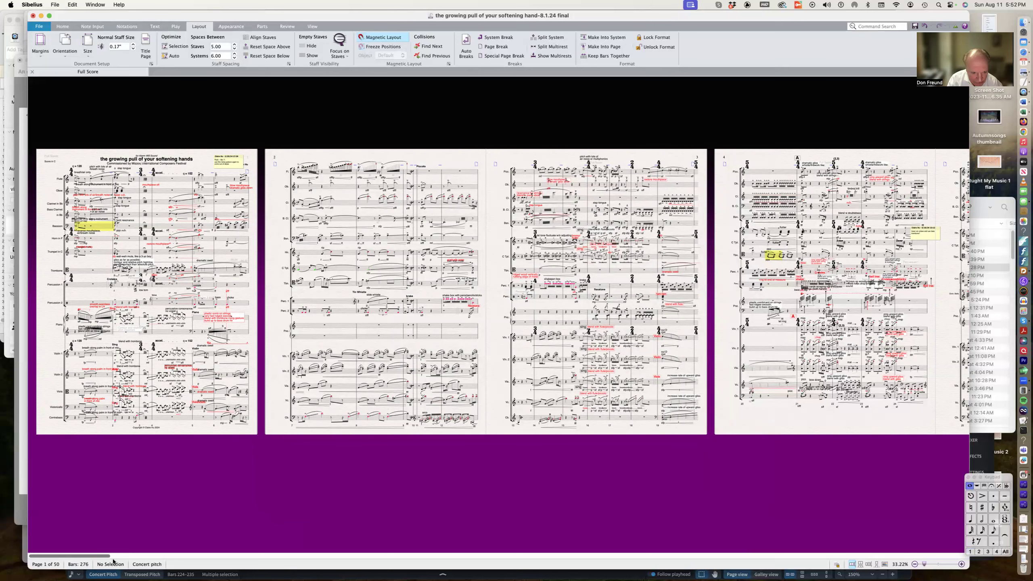
Step: Look through the score's pages up to about page 22 to examine the vertical staff spacing
scroll(104, 557, right, 3)
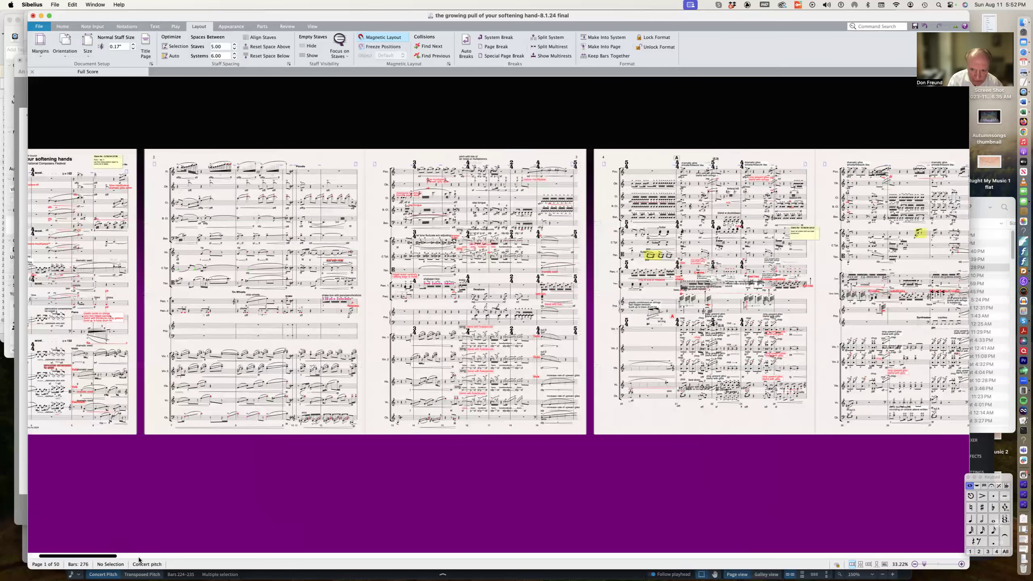
click(180, 555)
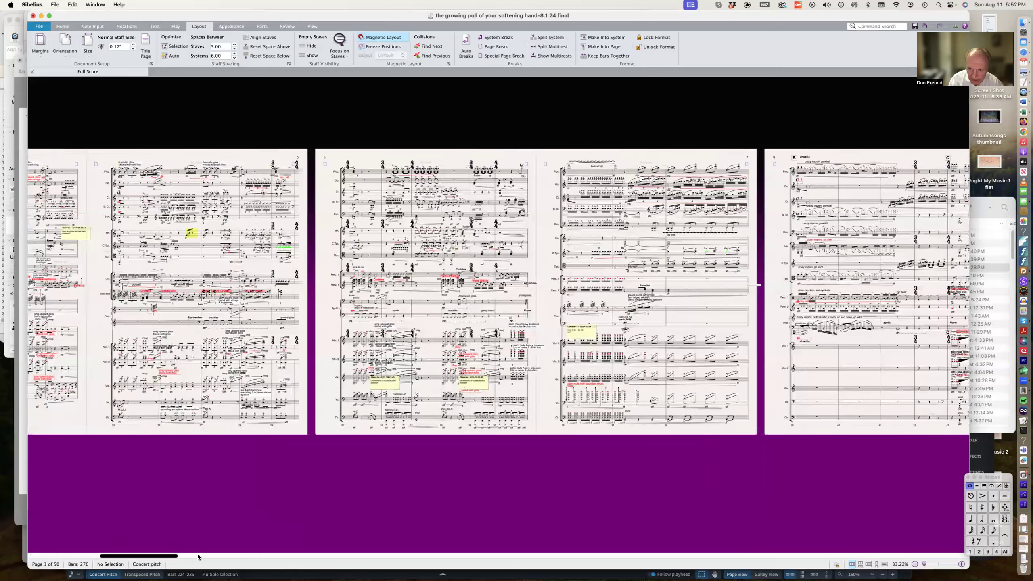
click(225, 555)
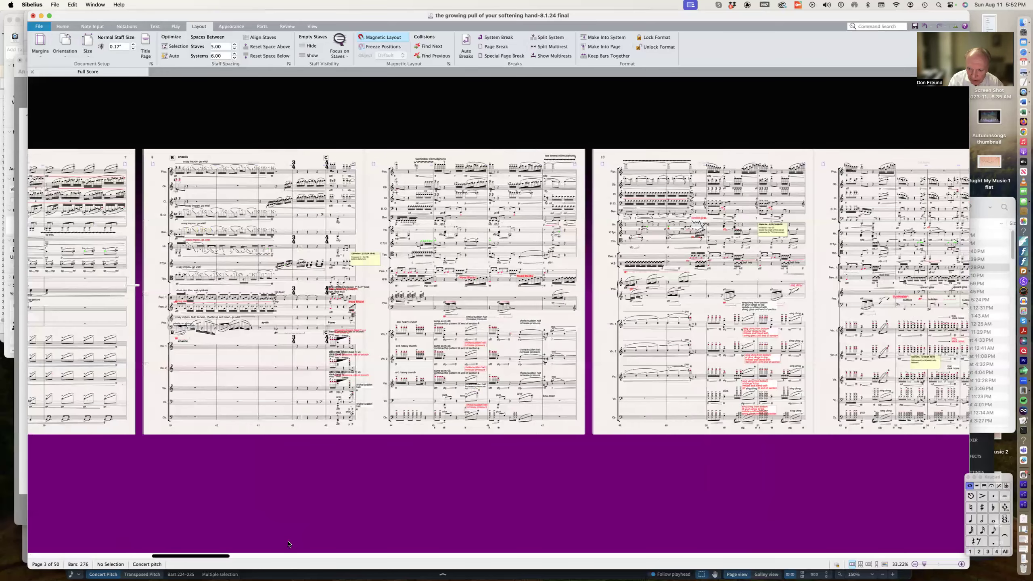
drag(327, 542, 442, 544)
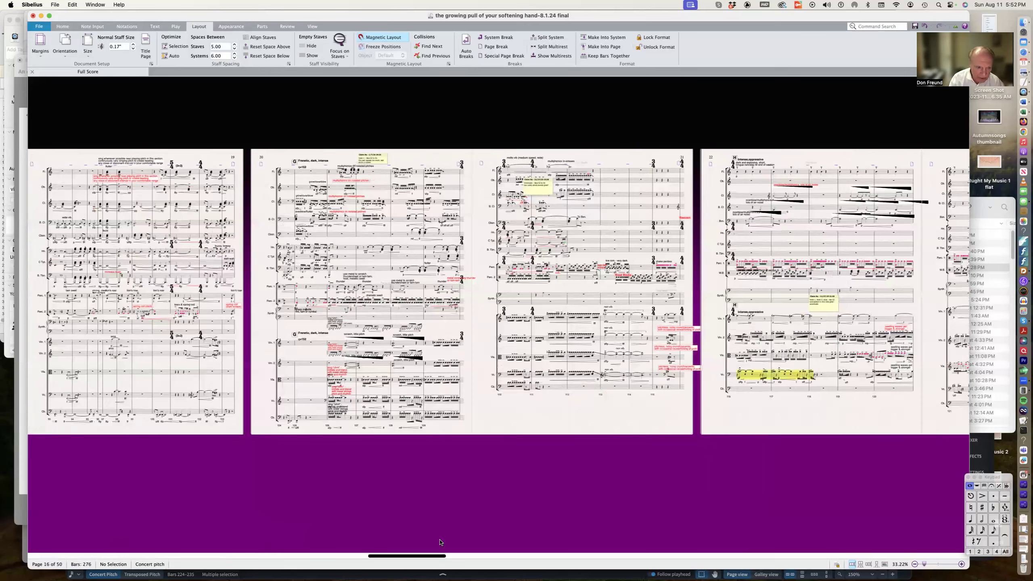
Step: Move the Violin 1 staff on page 2 slightly down to widen the gap above the strings
scroll(437, 543, left, 3)
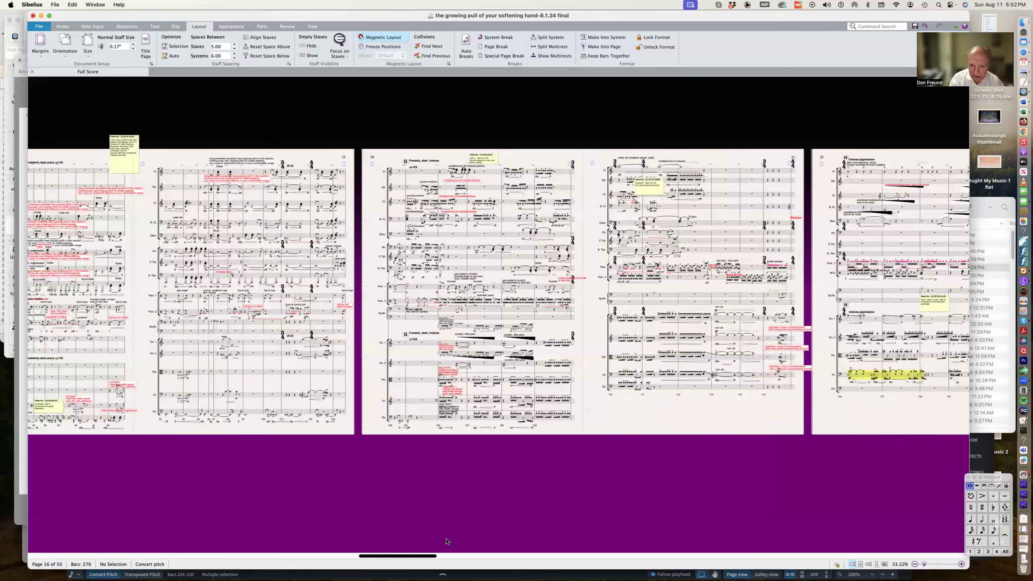
scroll(513, 275, right, 4)
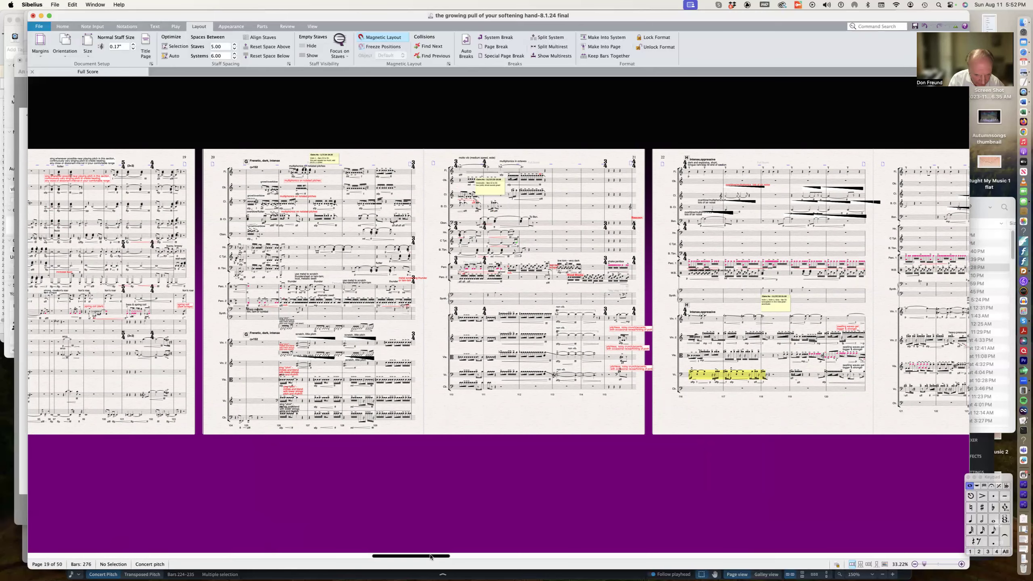
scroll(432, 557, right, 5)
drag(262, 554, 46, 557)
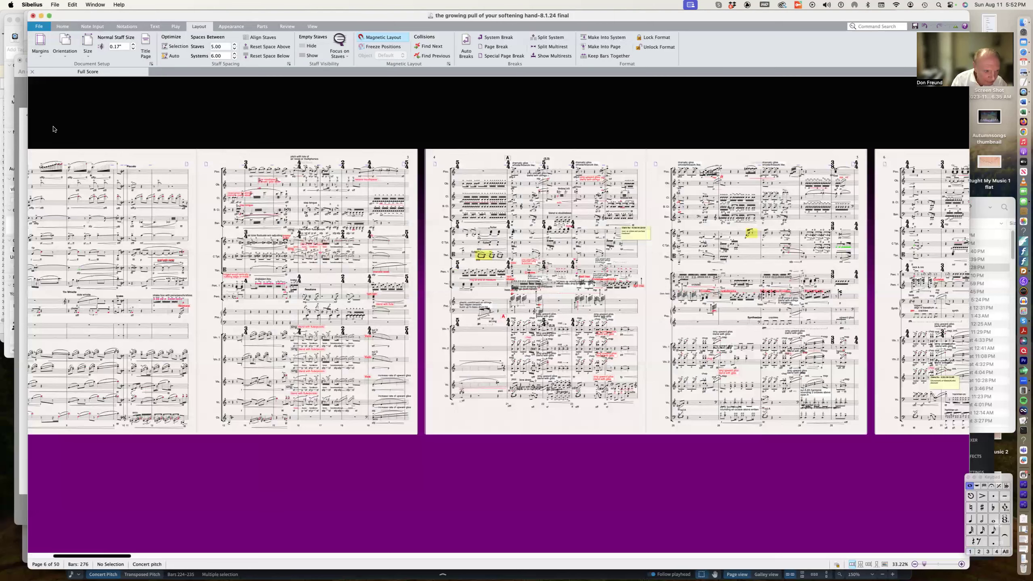
scroll(102, 237, left, 5)
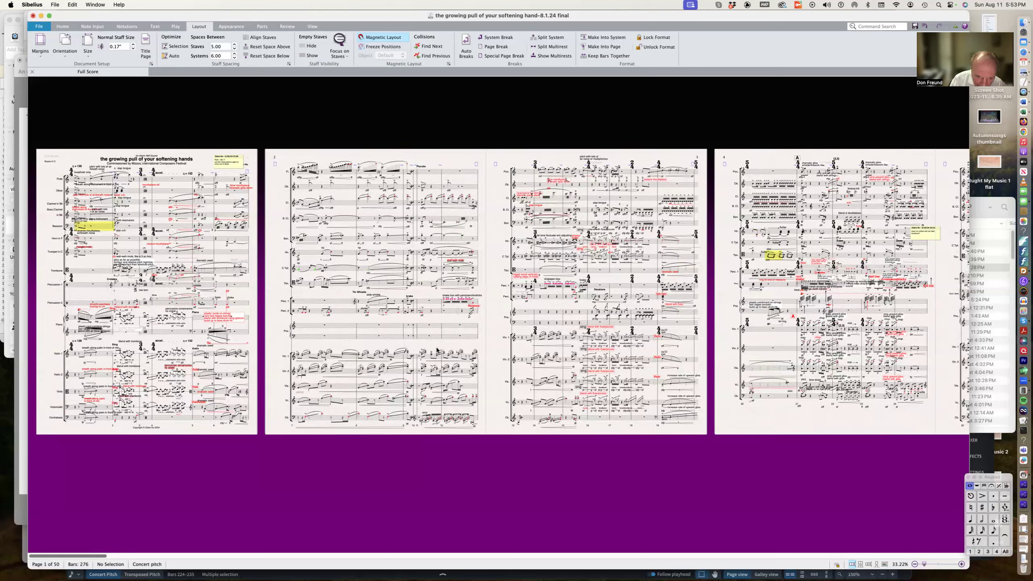
click(349, 358)
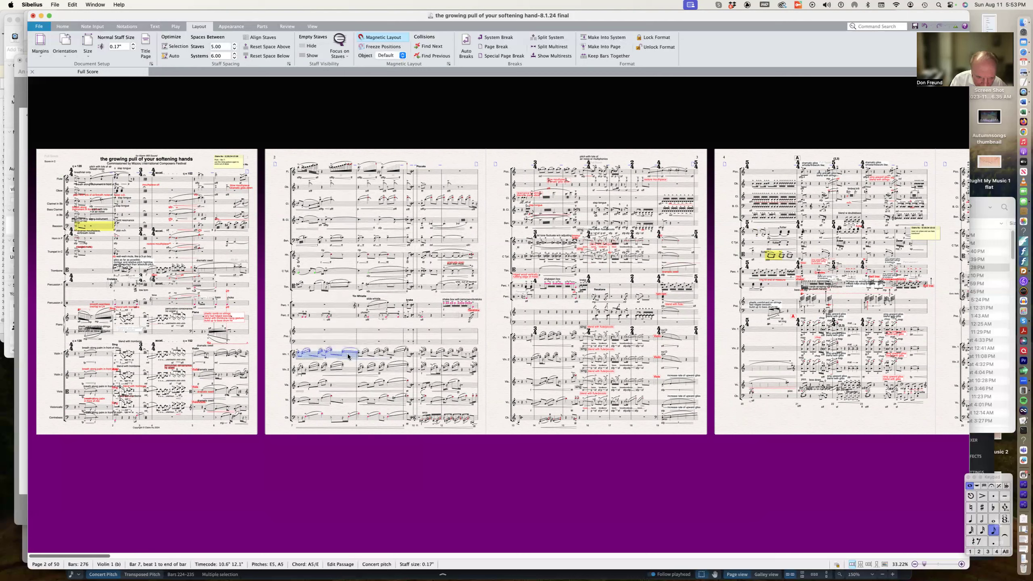
drag(348, 356, 349, 366)
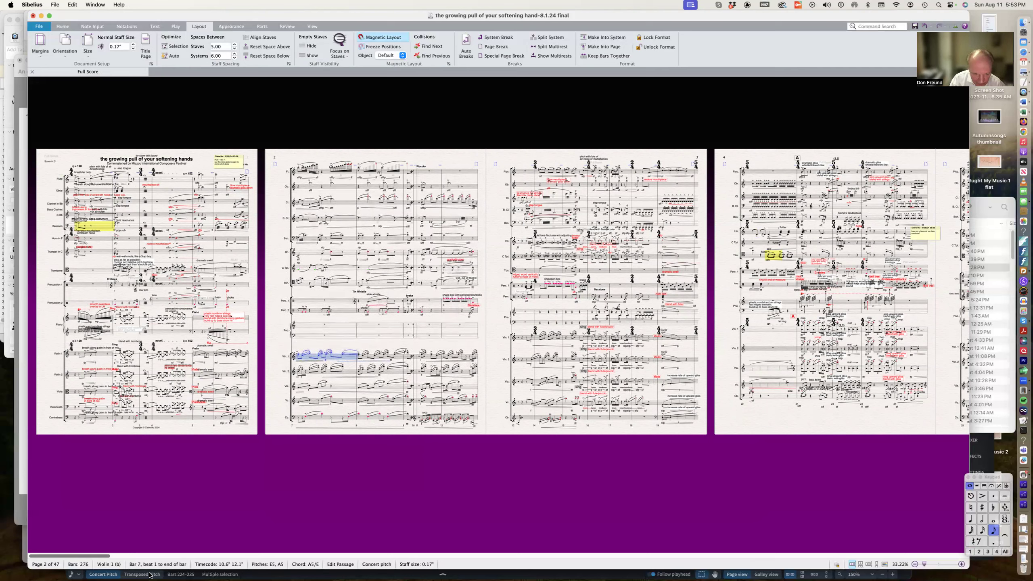
Step: Move down the piano staff and the lower percussion staff on page 4, and the Percussion 1 staff on page 5
drag(85, 556, 128, 555)
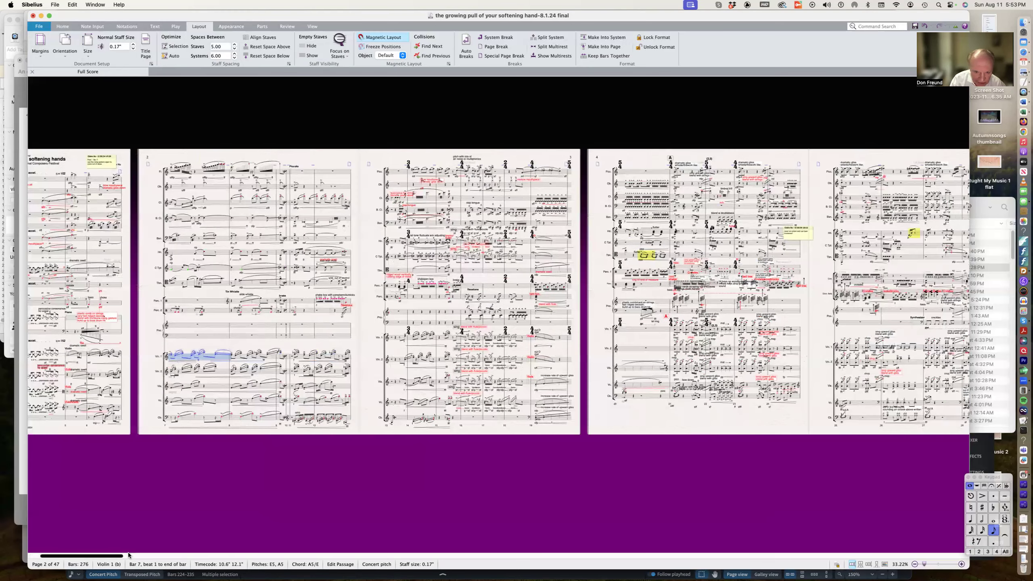
scroll(302, 310, right, 9)
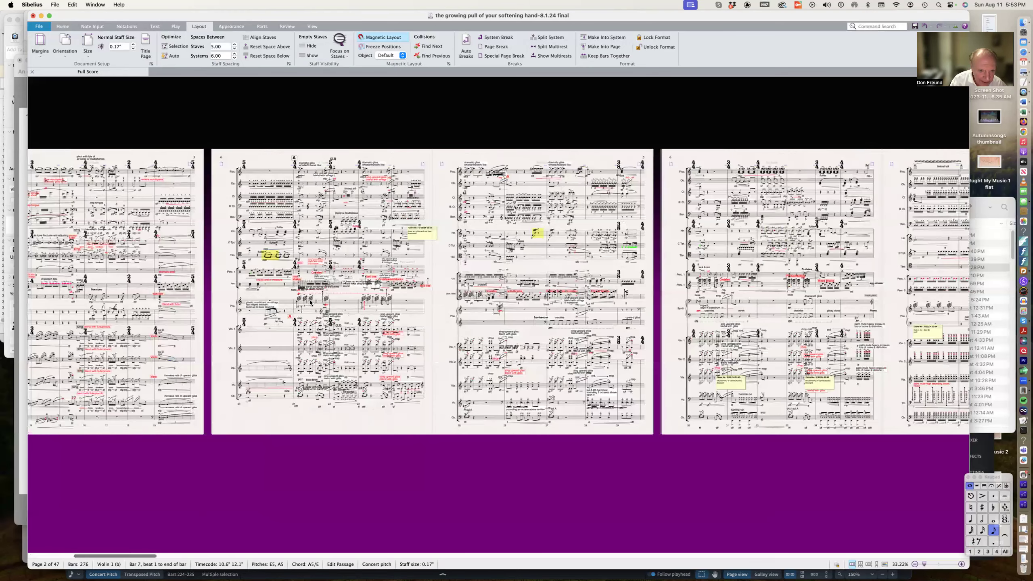
drag(285, 304, 289, 321)
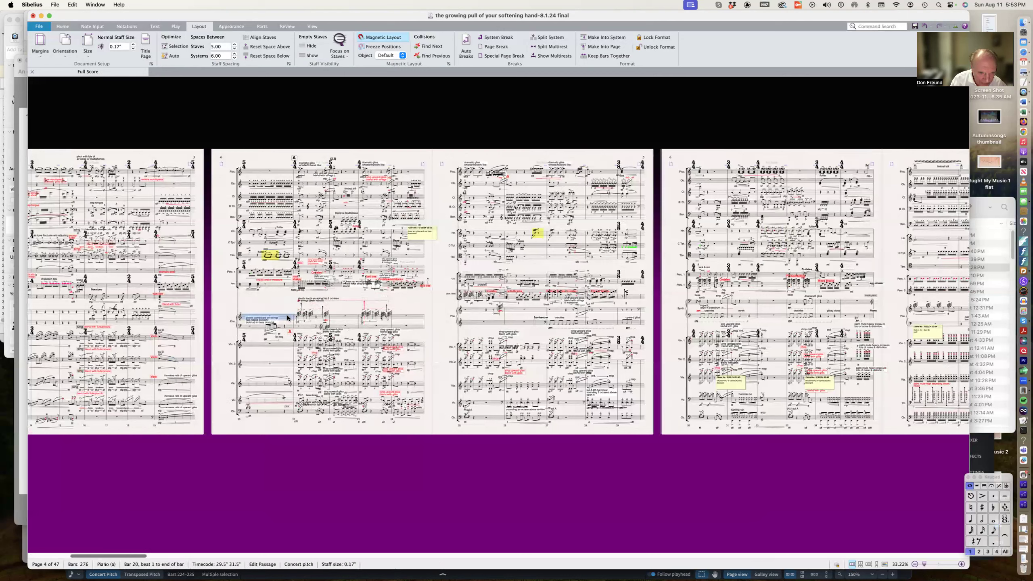
click(287, 290)
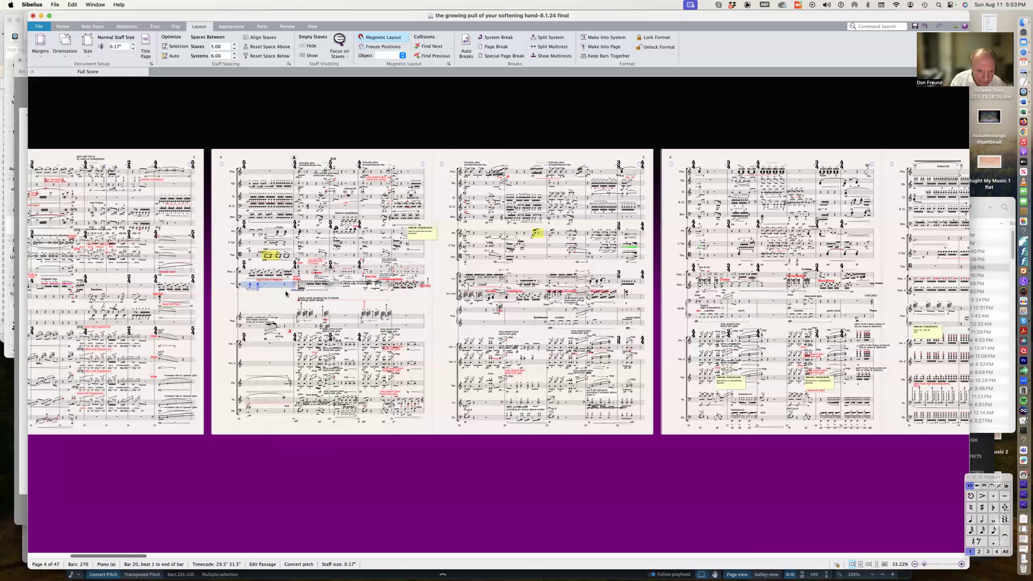
drag(286, 286, 285, 293)
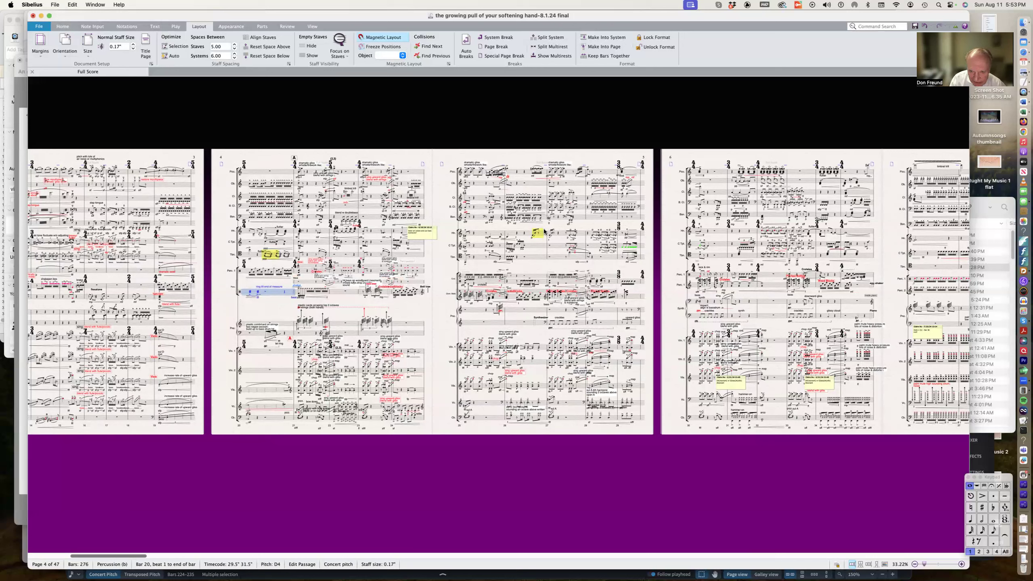
click(526, 278)
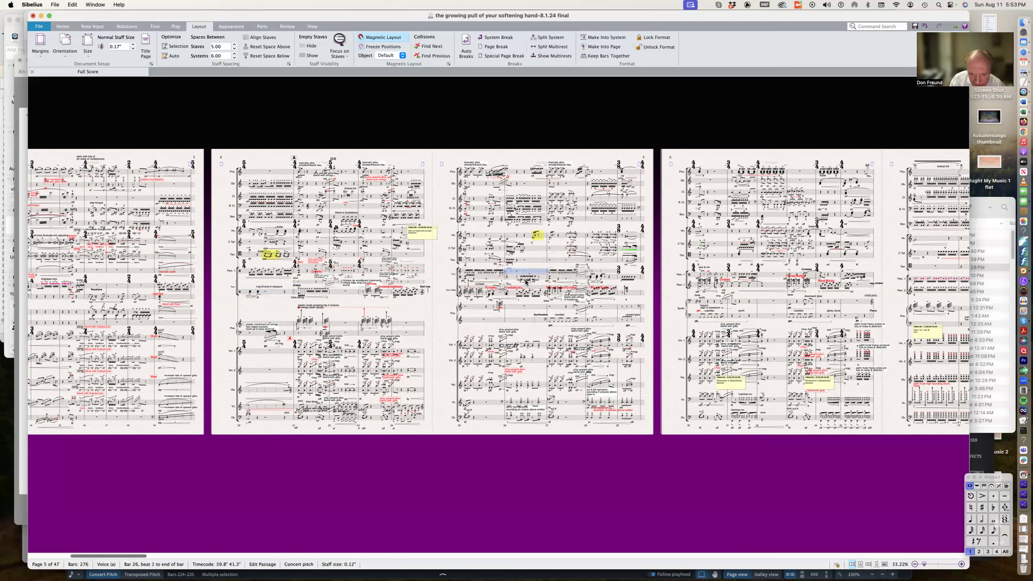
click(479, 283)
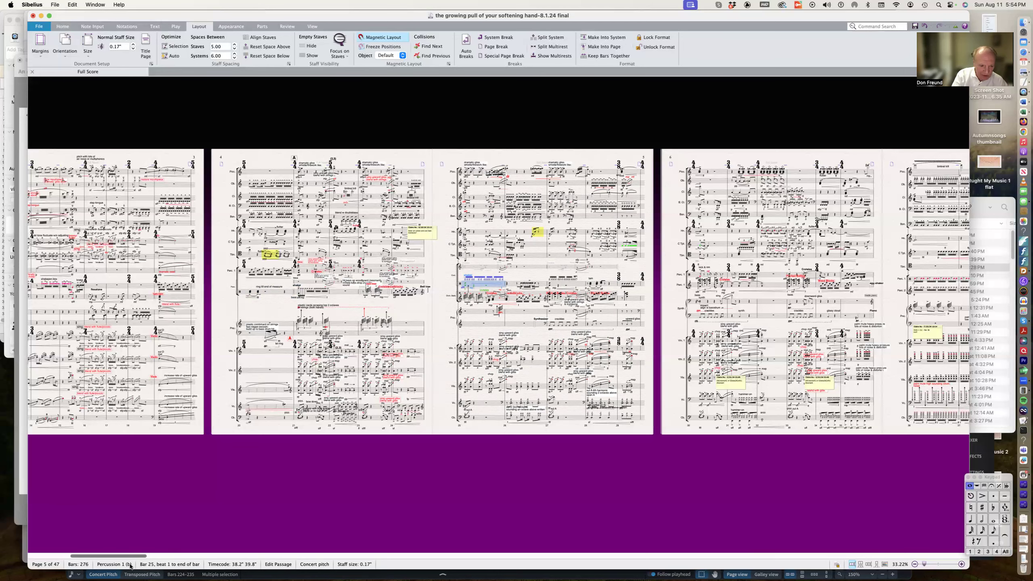
Step: Reduce the score's normal staff size to 0.13"
drag(134, 556, 176, 556)
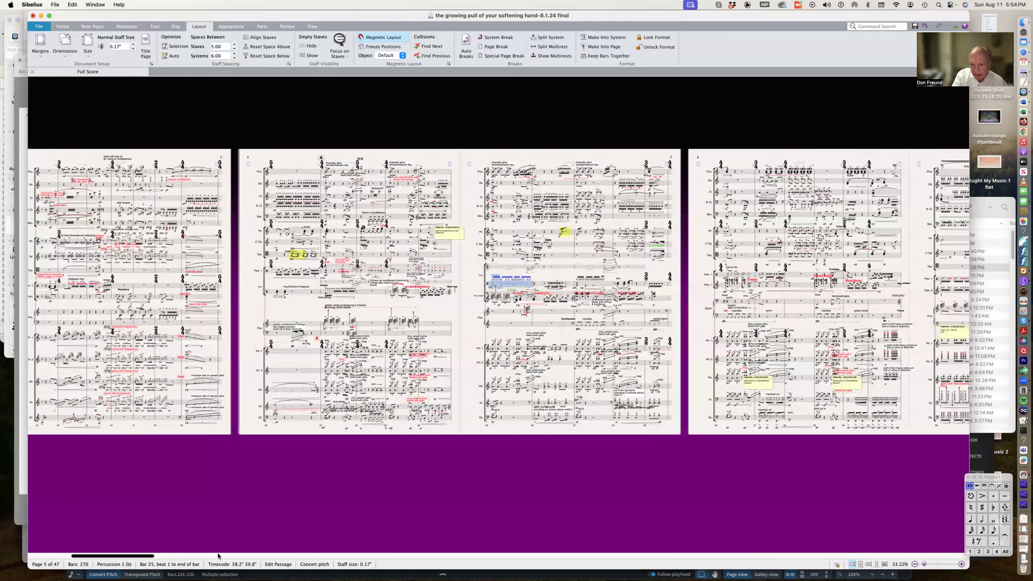
click(289, 554)
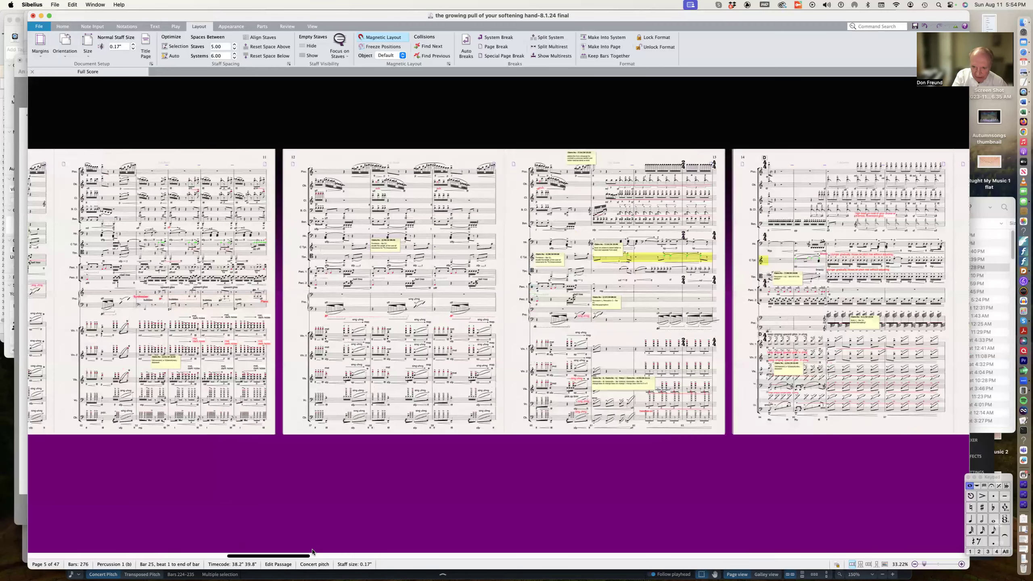
drag(317, 550, 1, 567)
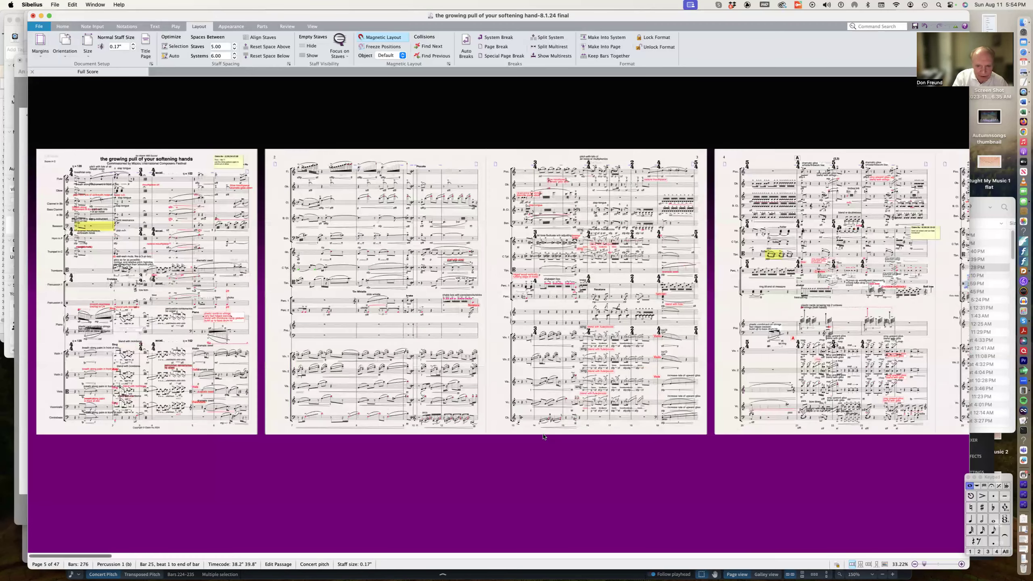
click(133, 50)
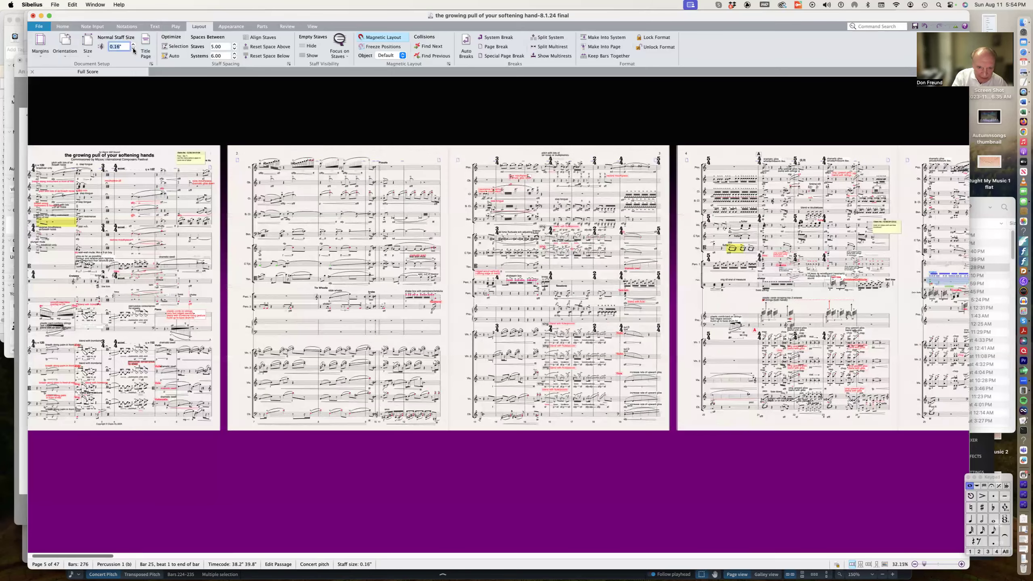
click(134, 50)
click(134, 49)
click(134, 49)
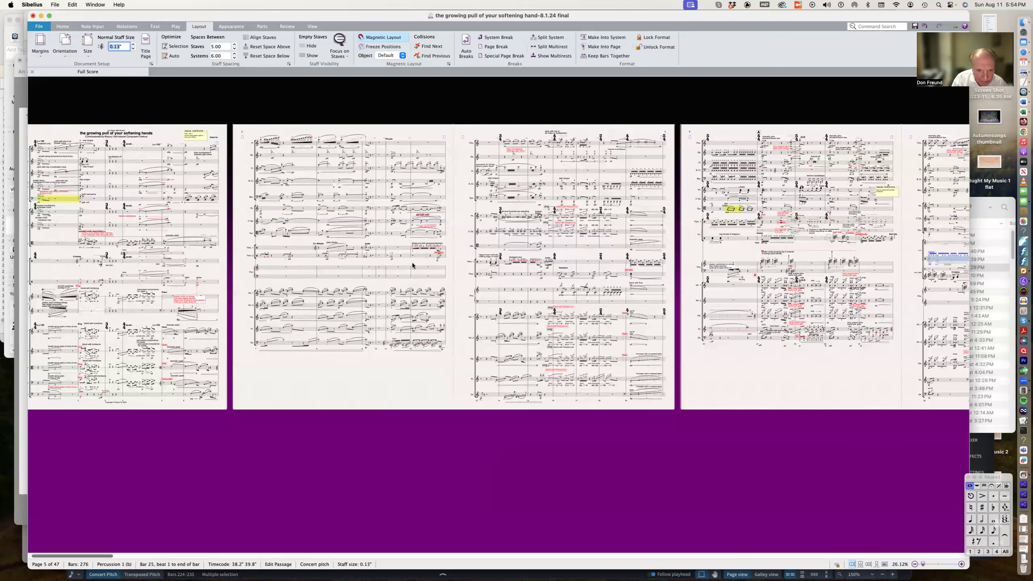
Step: Move the Percussion 2, Trombone and Trumpet staves down on page 2 to spread out the spacing
drag(421, 257, 420, 272)
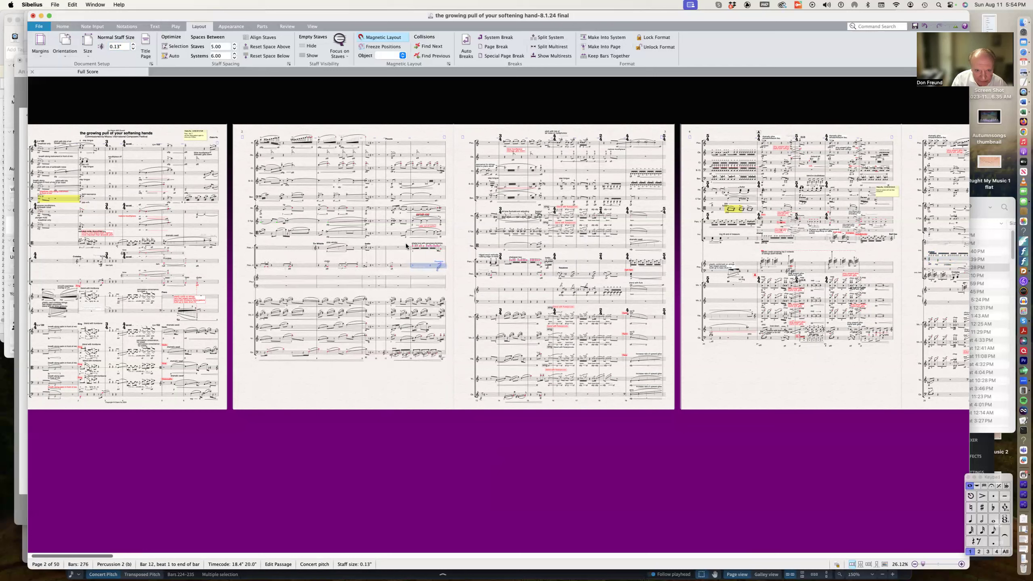
click(396, 236)
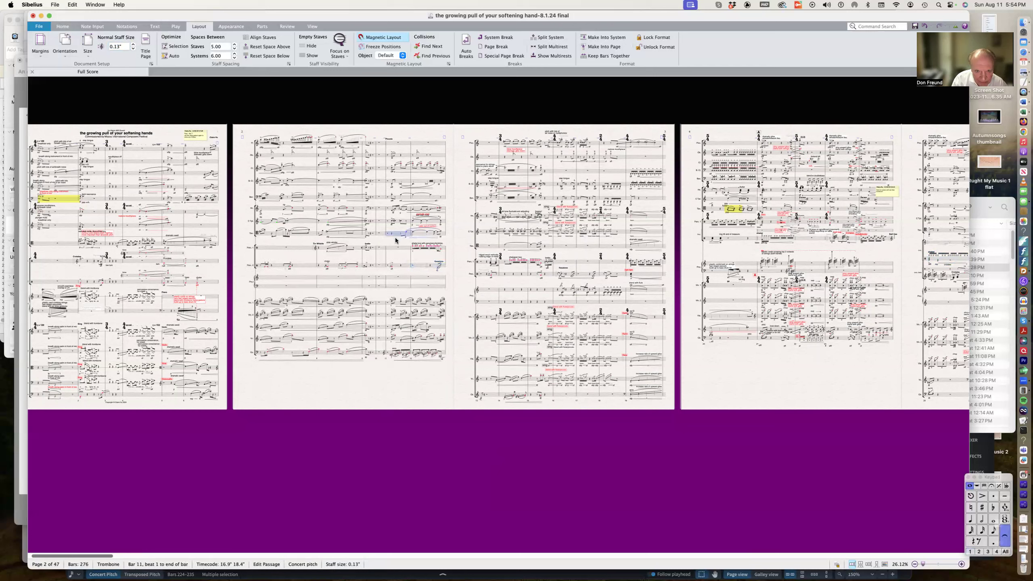
click(382, 222)
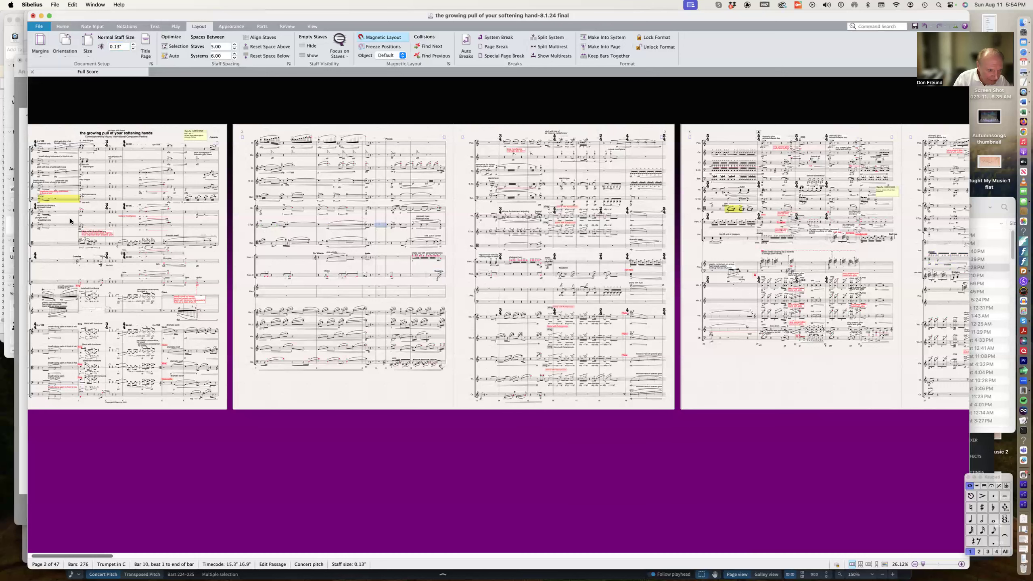
Step: Lower the Trombone staff on page 1 and move the red percussion text above the second violin staff back to bar 3
scroll(65, 249, up, 1)
click(68, 253)
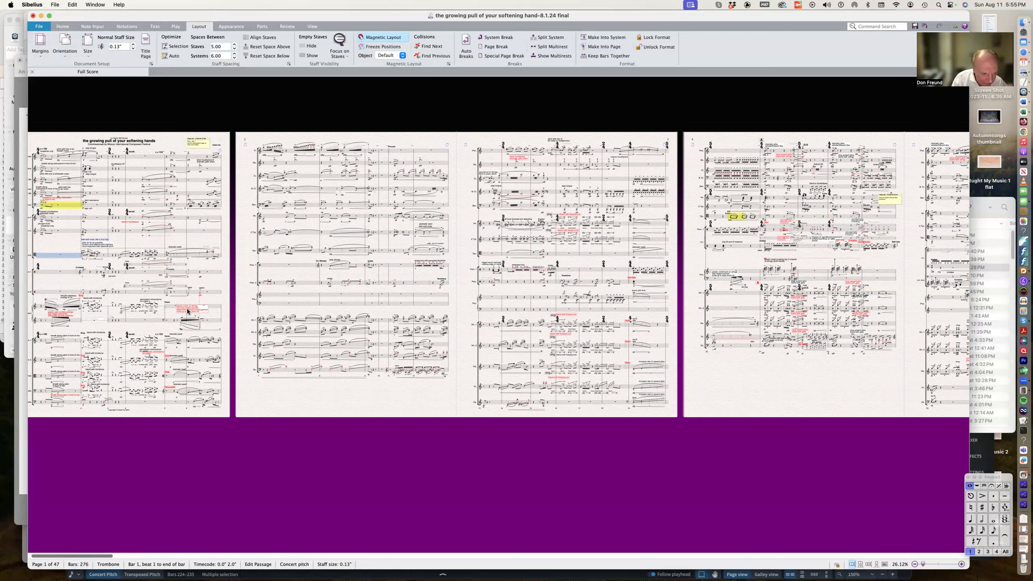
click(150, 355)
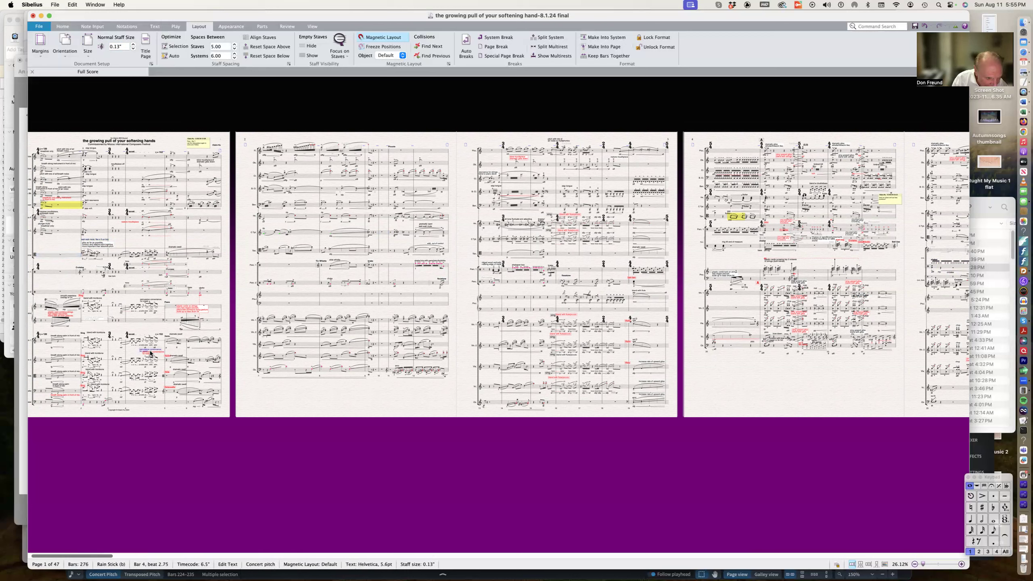
drag(148, 355, 119, 356)
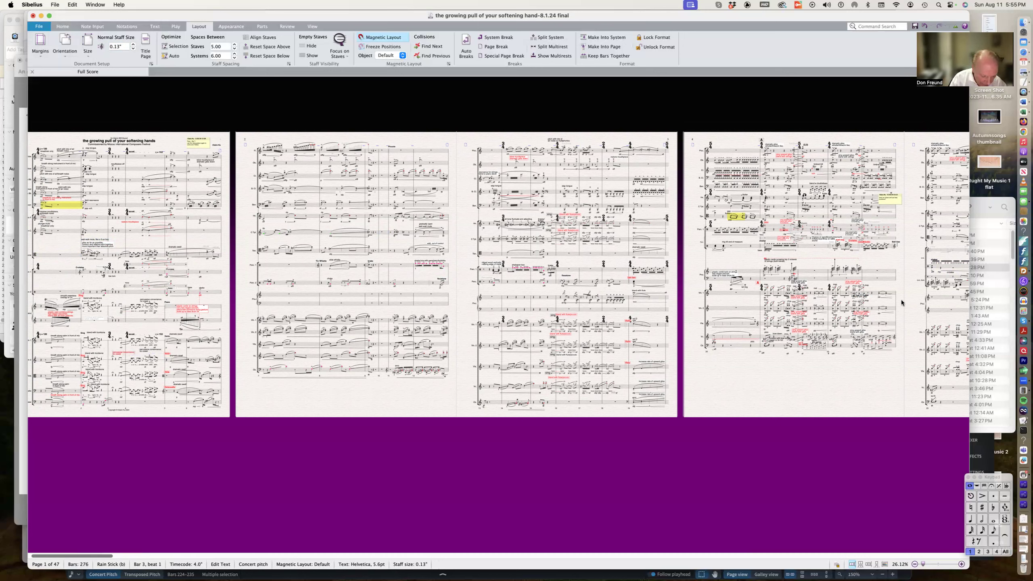
Step: Move the Piccolo staff on page 2 down to leave more space below the page's top edge
key(super+equal)
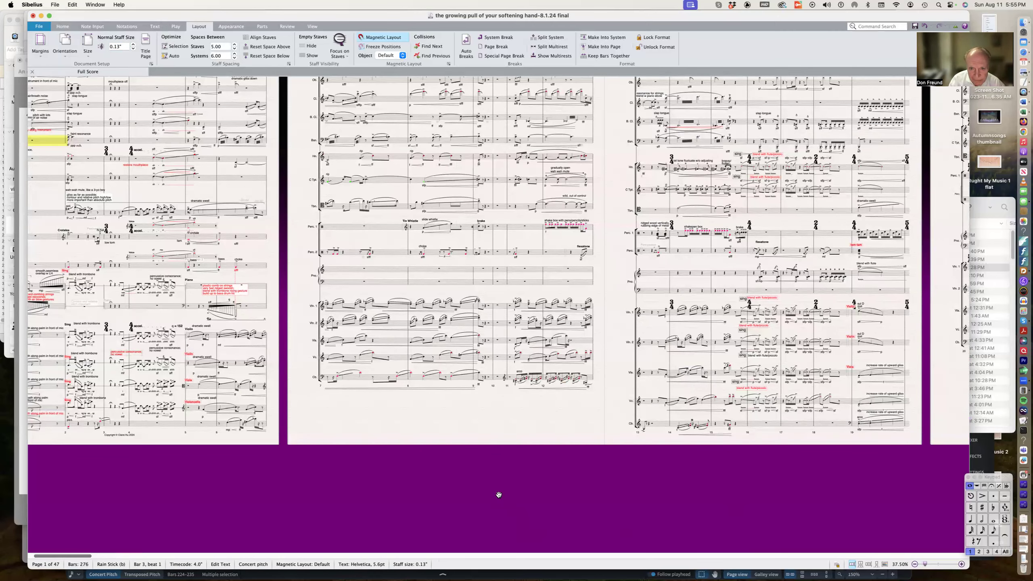
scroll(499, 492, up, 3)
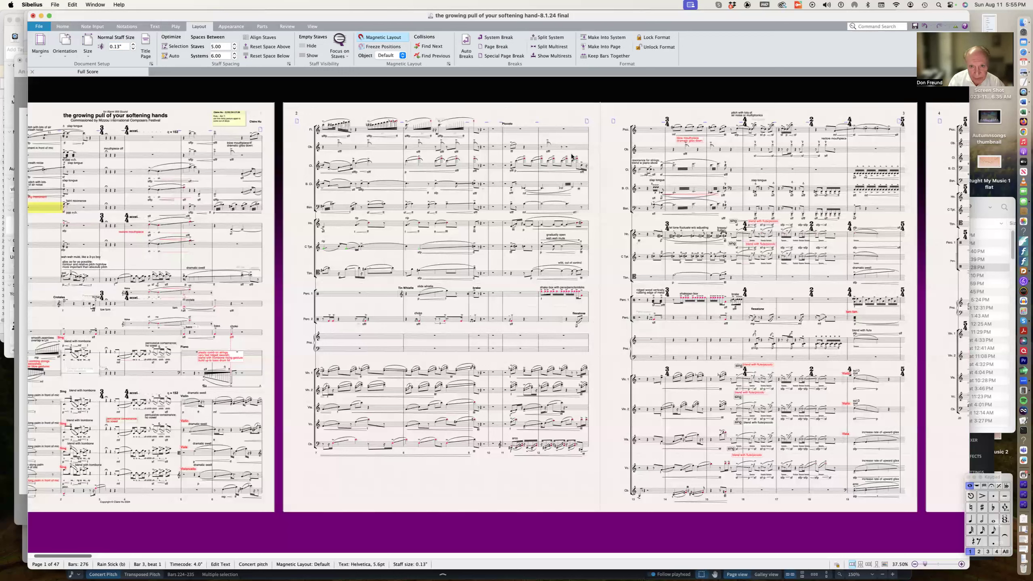
click(527, 142)
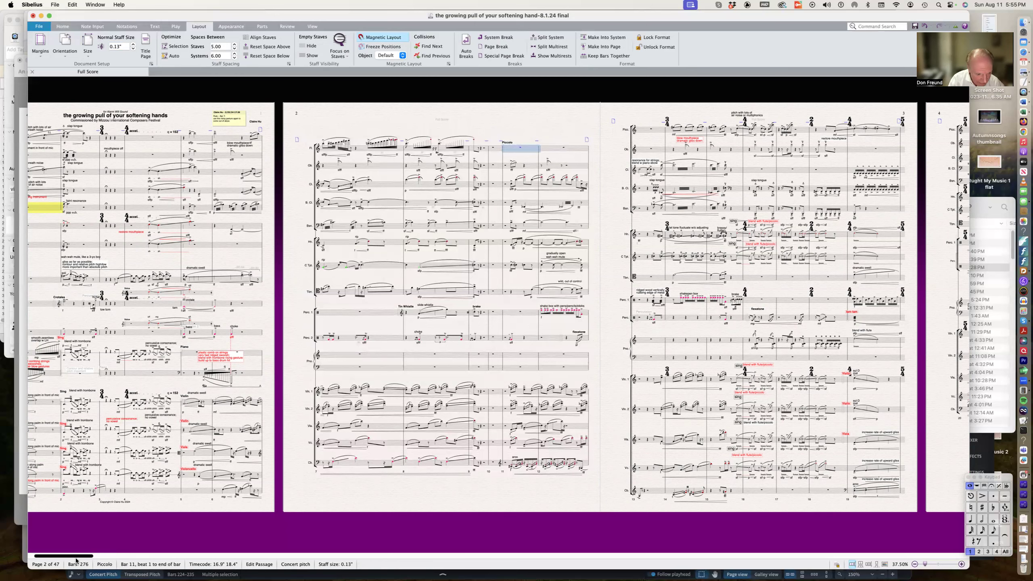
Step: Spread out the Violin 2, lower piano, Contrabass and Violoncello staves on page 4 by moving them down
scroll(85, 559, right, 2)
click(117, 558)
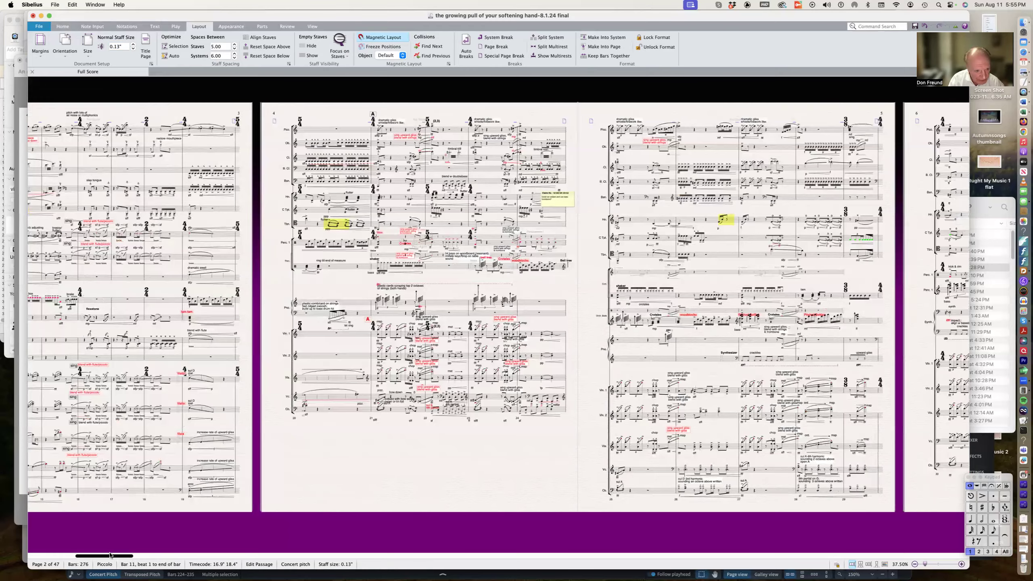
scroll(111, 556, left, 5)
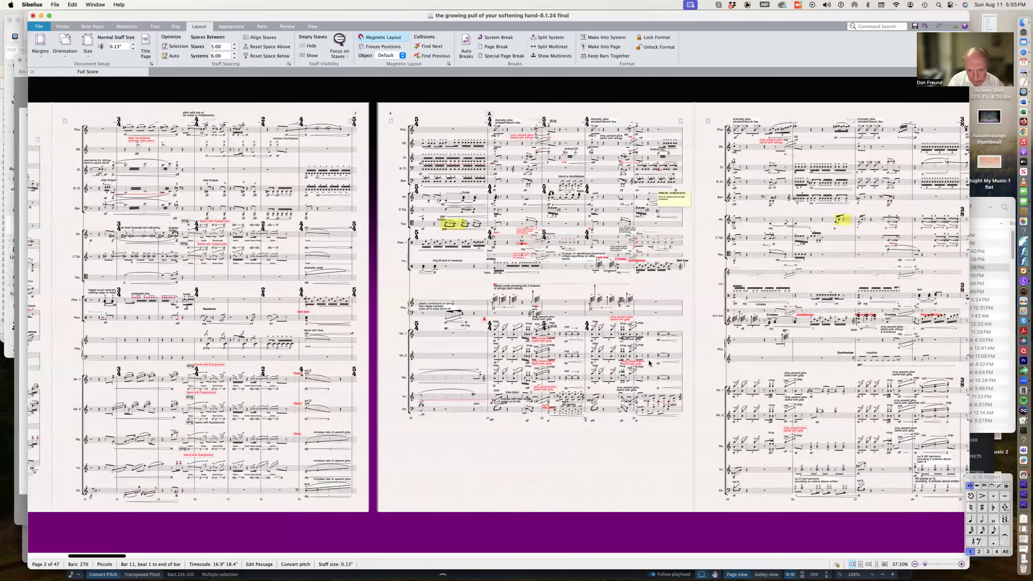
scroll(486, 357, left, 1)
click(480, 359)
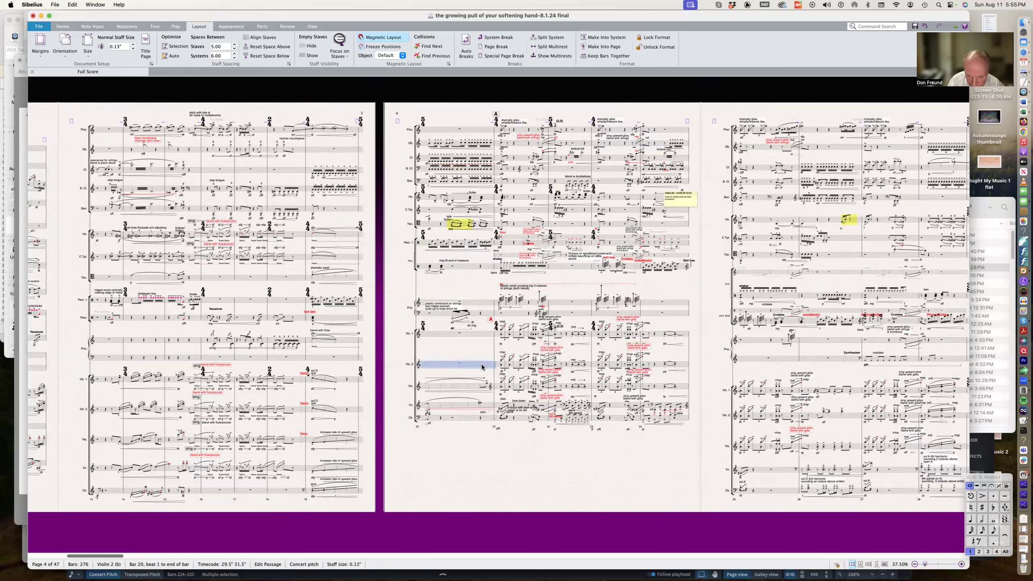
click(504, 320)
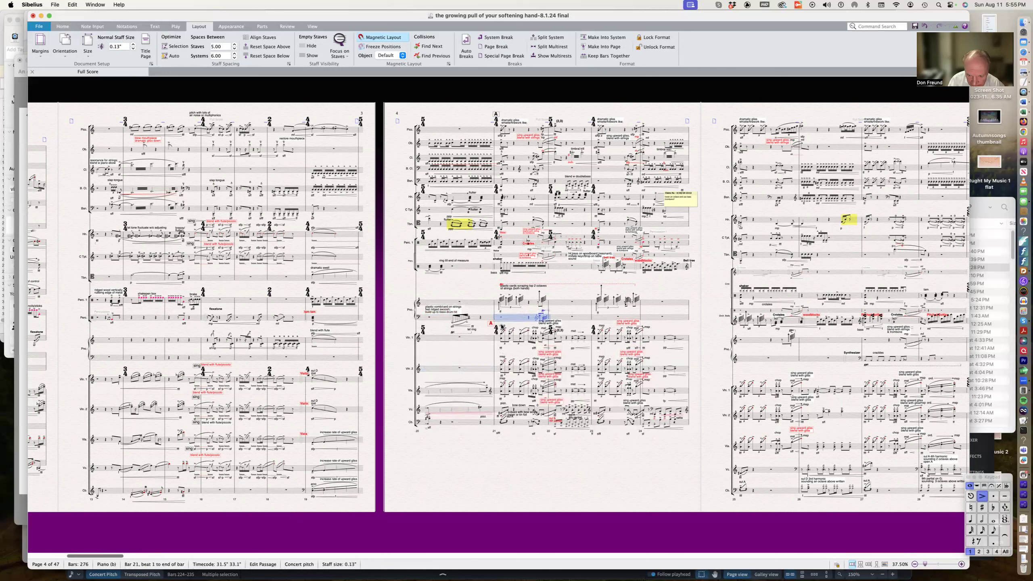
click(487, 426)
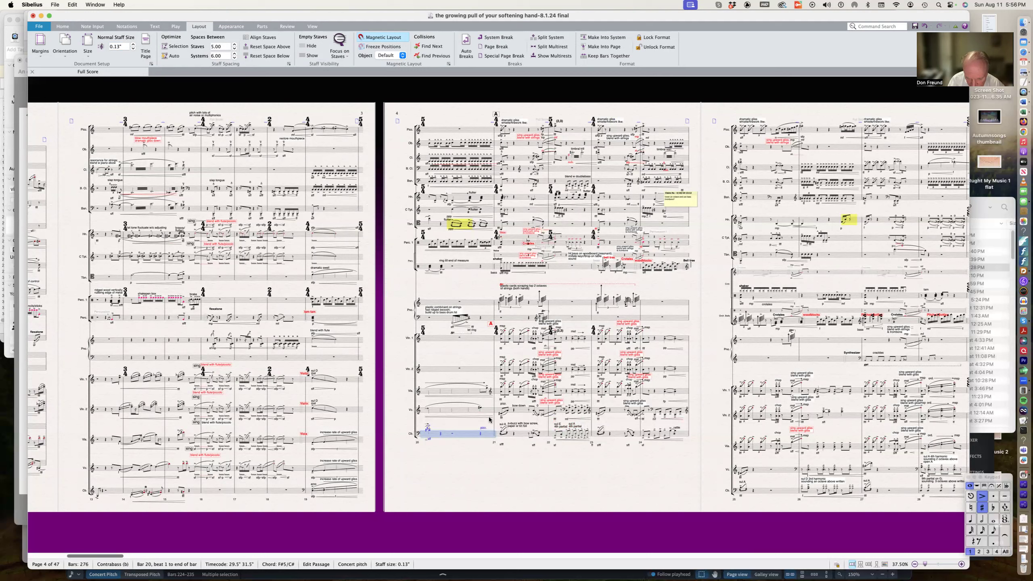
click(490, 418)
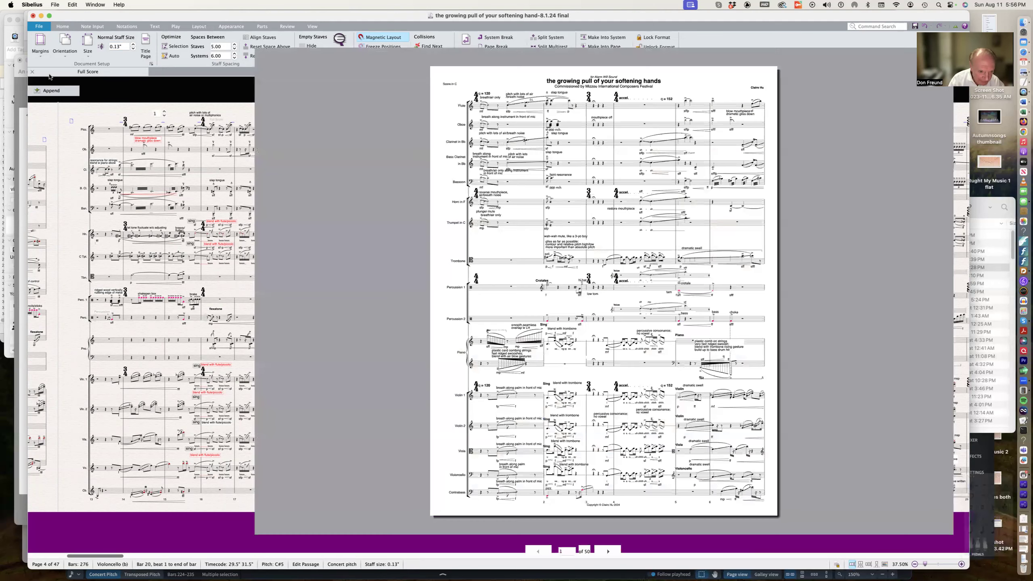
Step: Print the score to a PDF in Downloads, adding "new format" in front of the existing file name
click(139, 533)
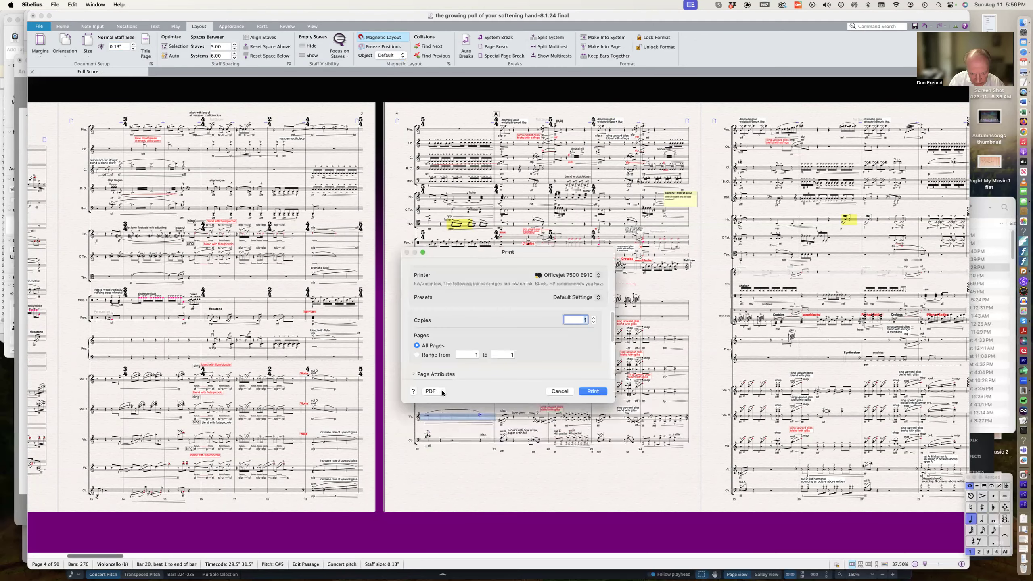
click(442, 391)
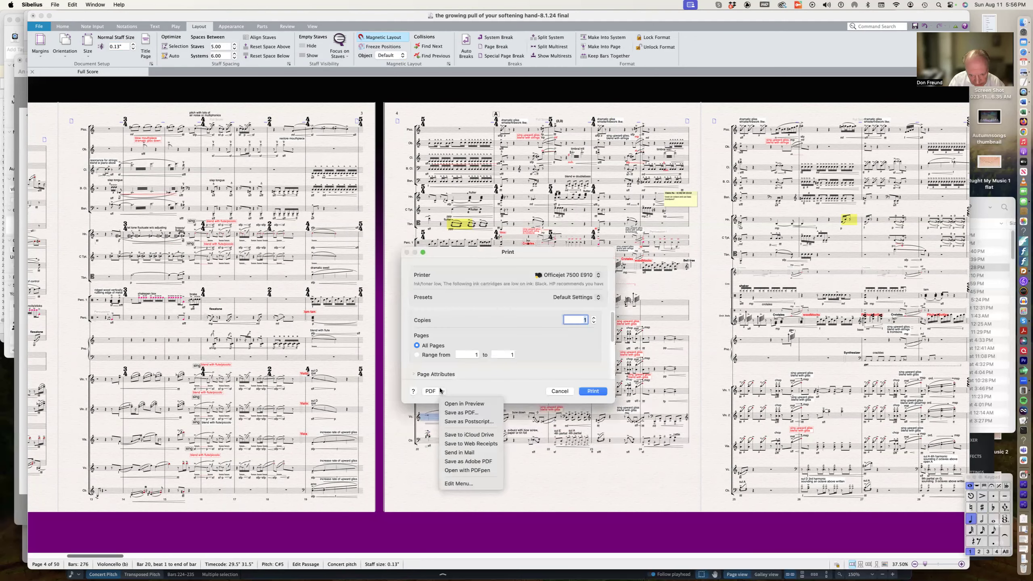
click(461, 413)
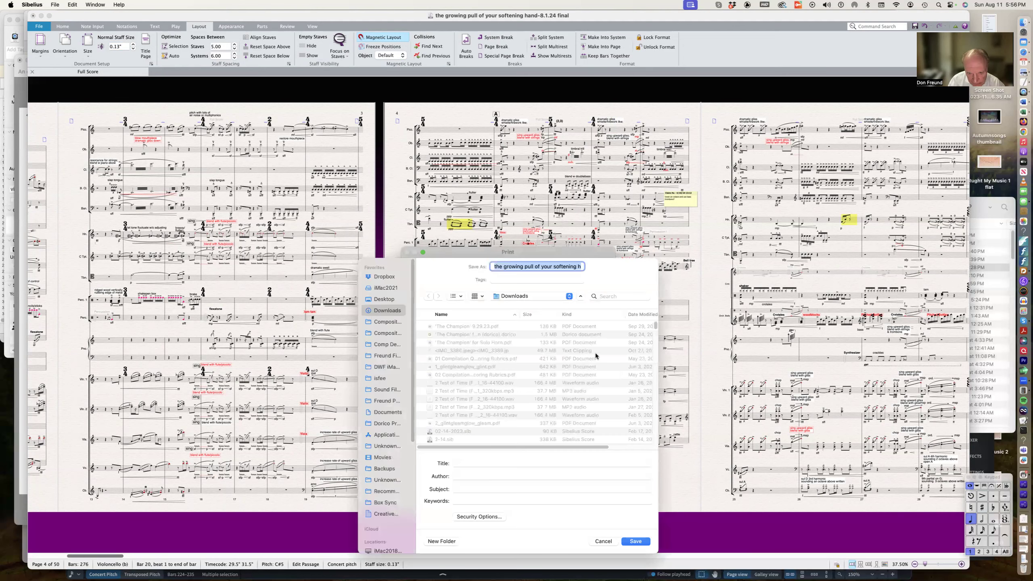
key(Left)
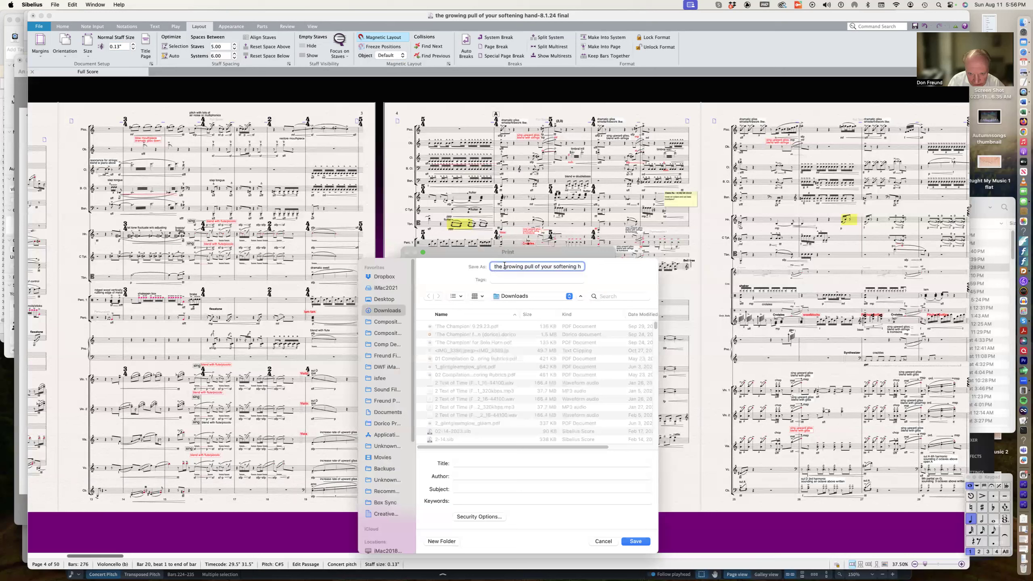
text(new format)
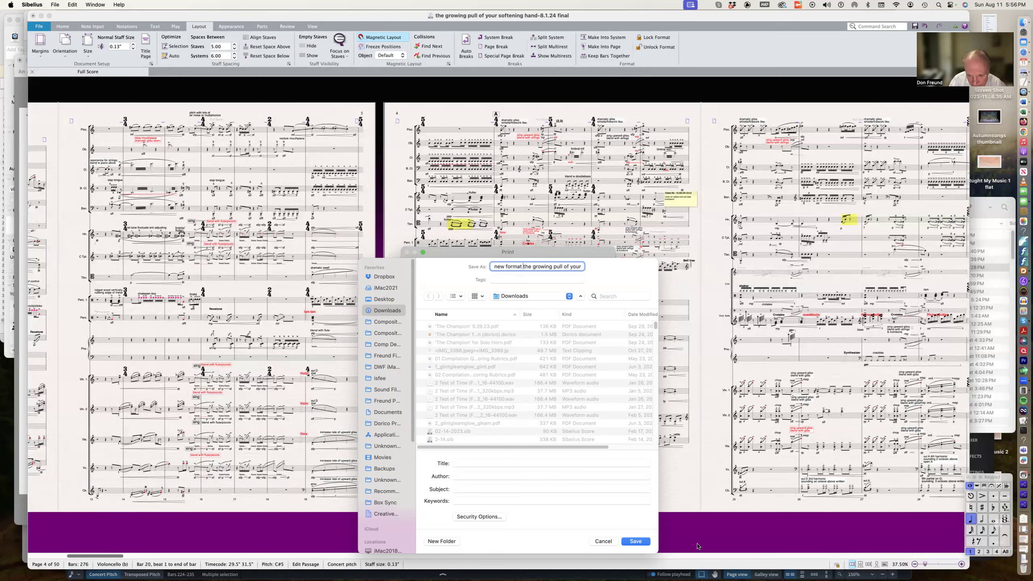
click(636, 541)
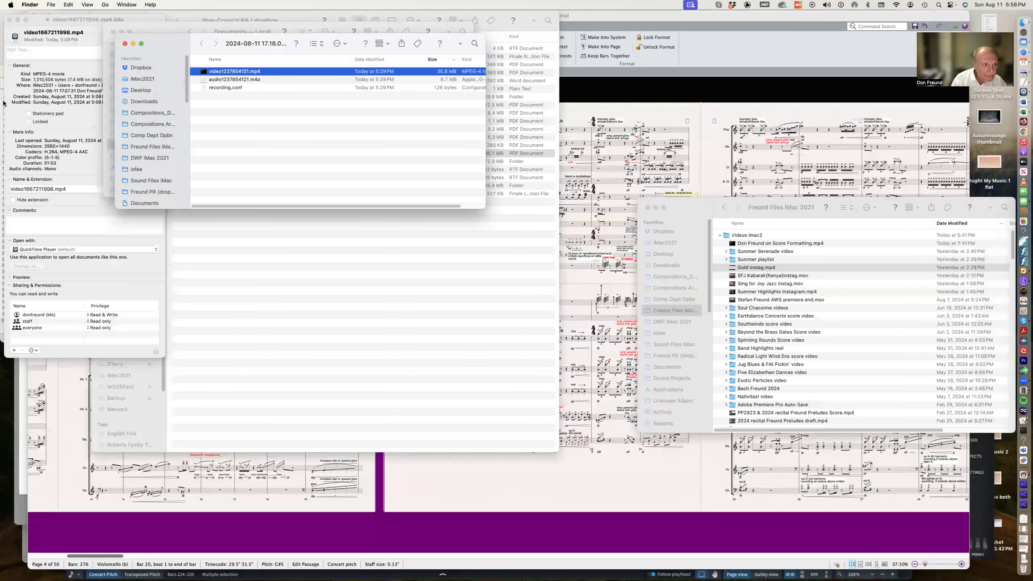
Step: Switch to Finder and open "new format the growing pull of your softening hand-8.1.24 final.pdf" from the Downloads folder in Preview
drag(180, 44, 459, 21)
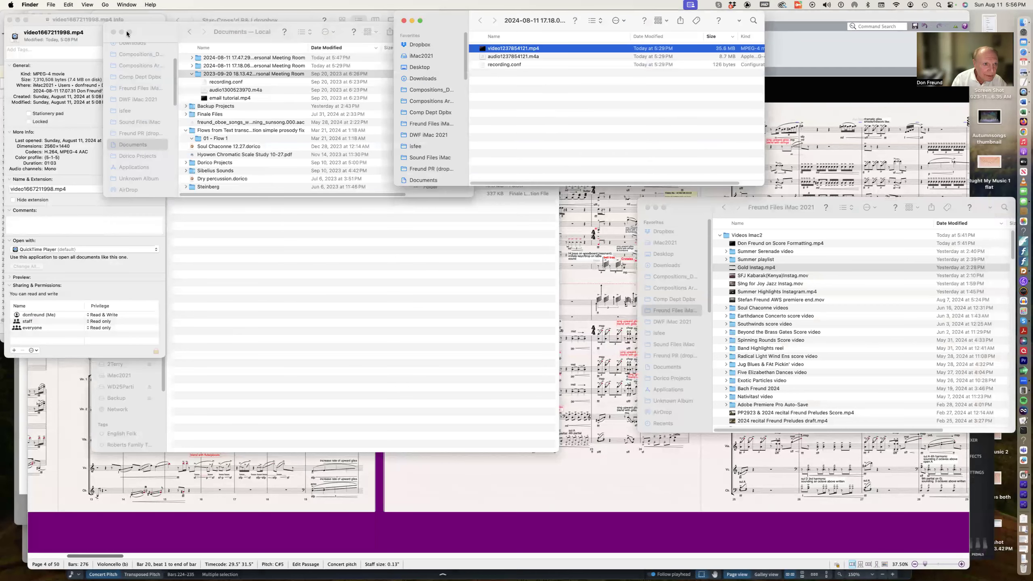
click(139, 37)
scroll(130, 87, up, 3)
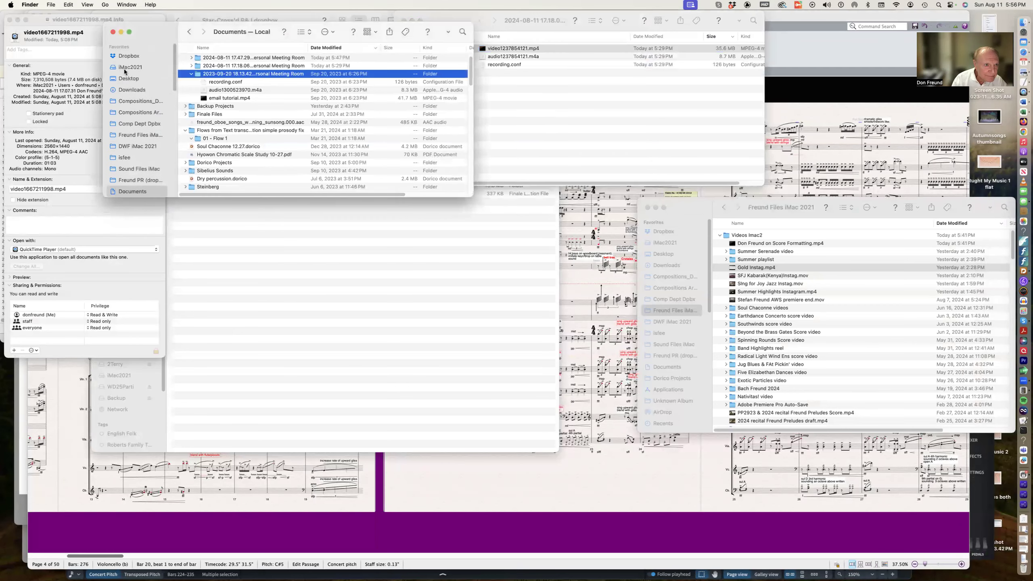
click(138, 88)
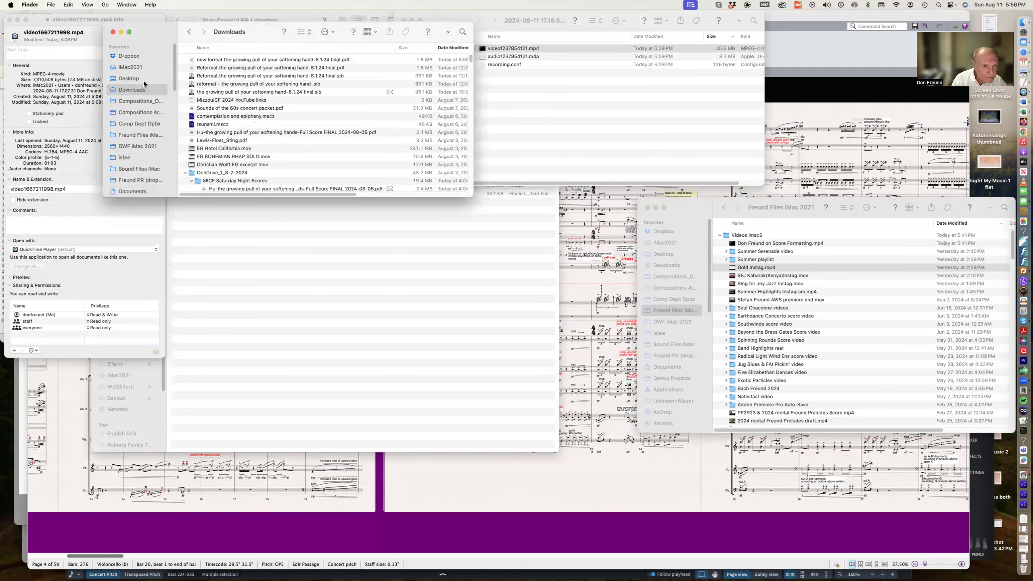
double_click(231, 58)
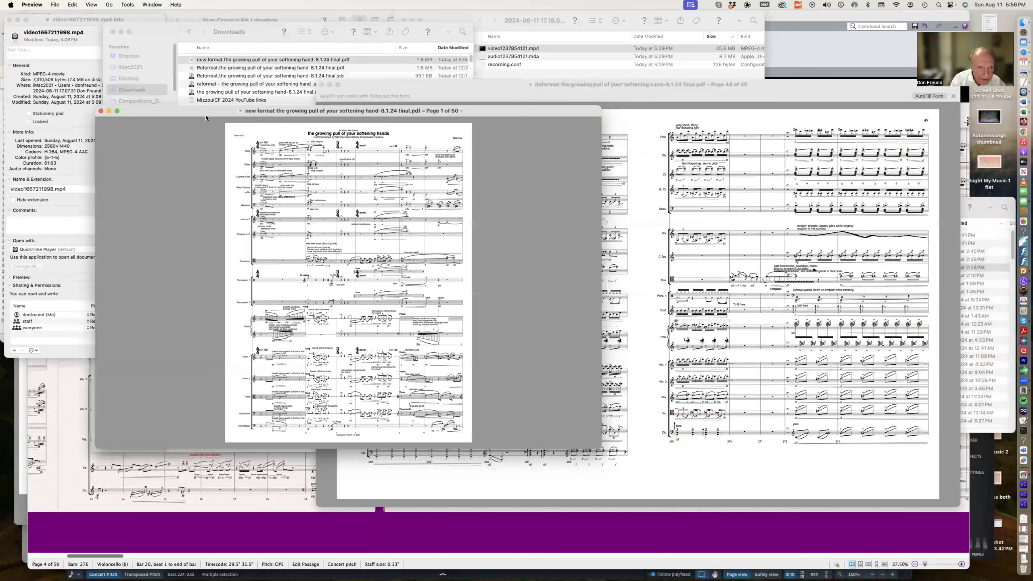
Step: Place the new format PDF window beside the Reformat PDF window and enlarge it to a similar height for comparison
drag(198, 109, 95, 144)
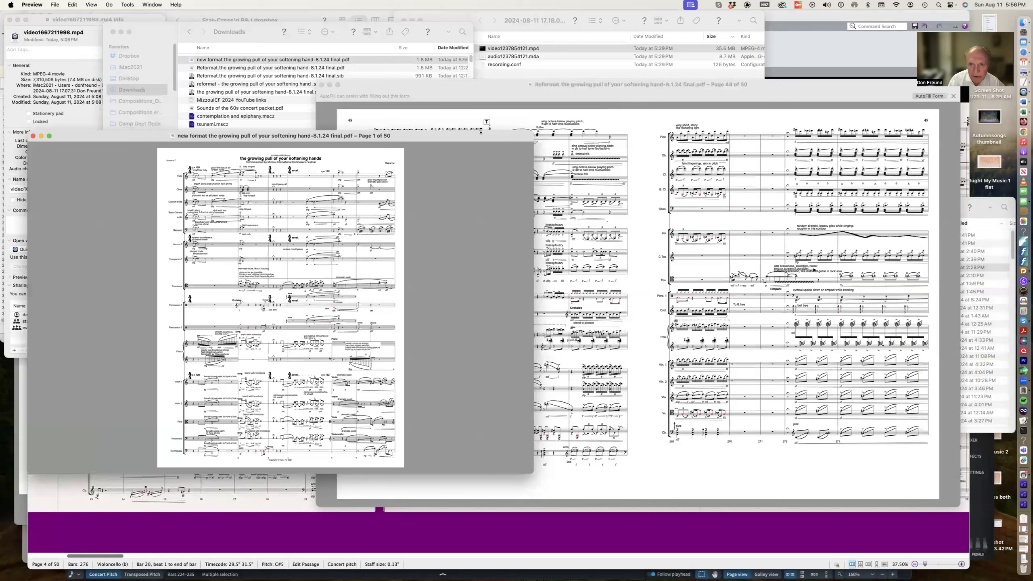
click(510, 84)
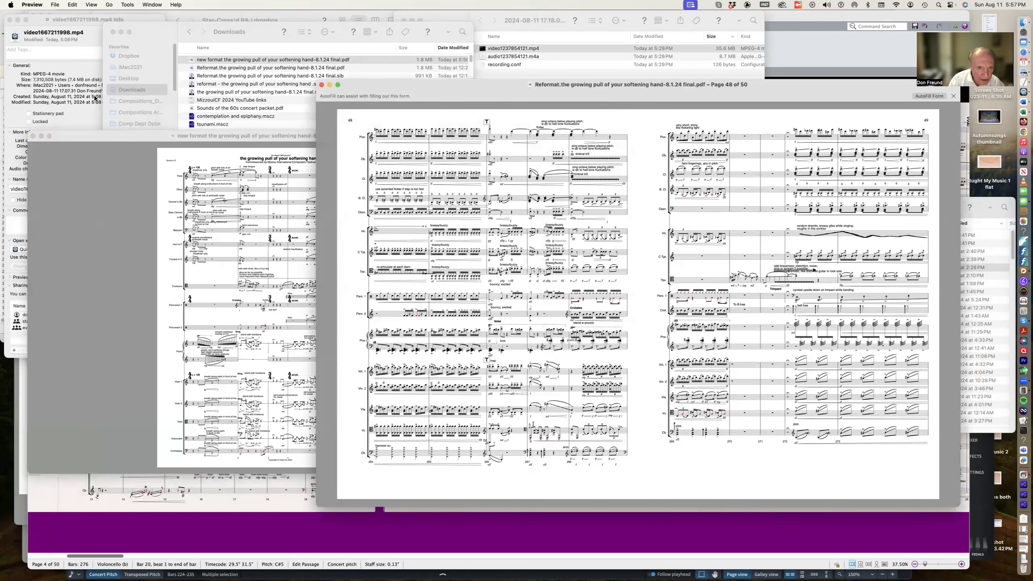
drag(97, 134, 88, 91)
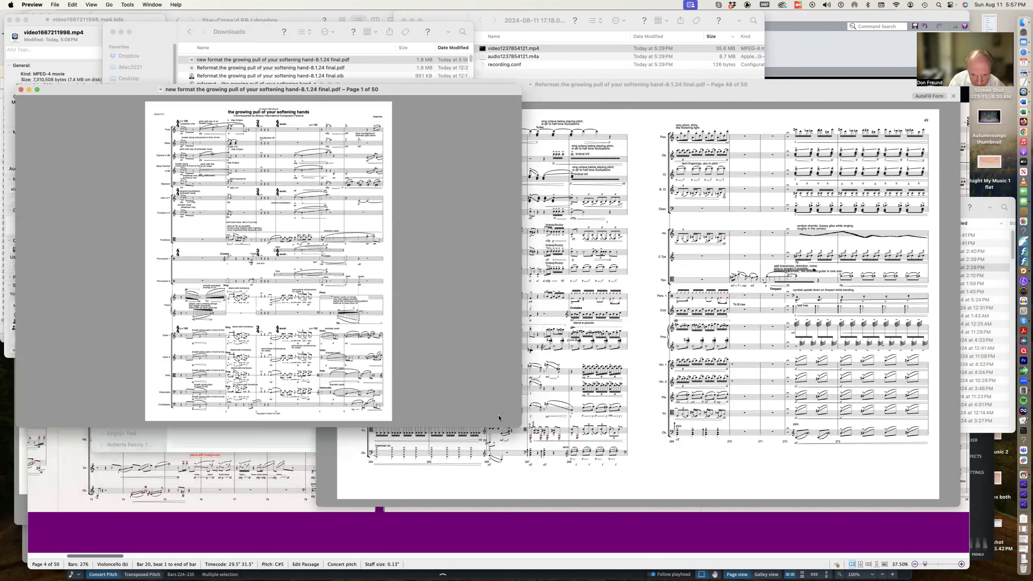
drag(519, 424, 537, 497)
click(785, 188)
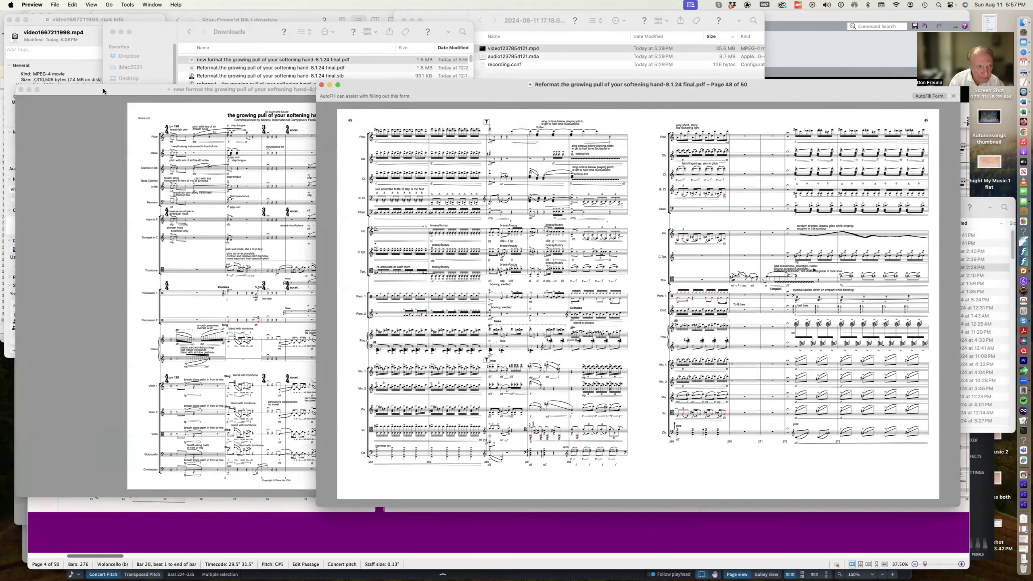
drag(103, 88, 102, 95)
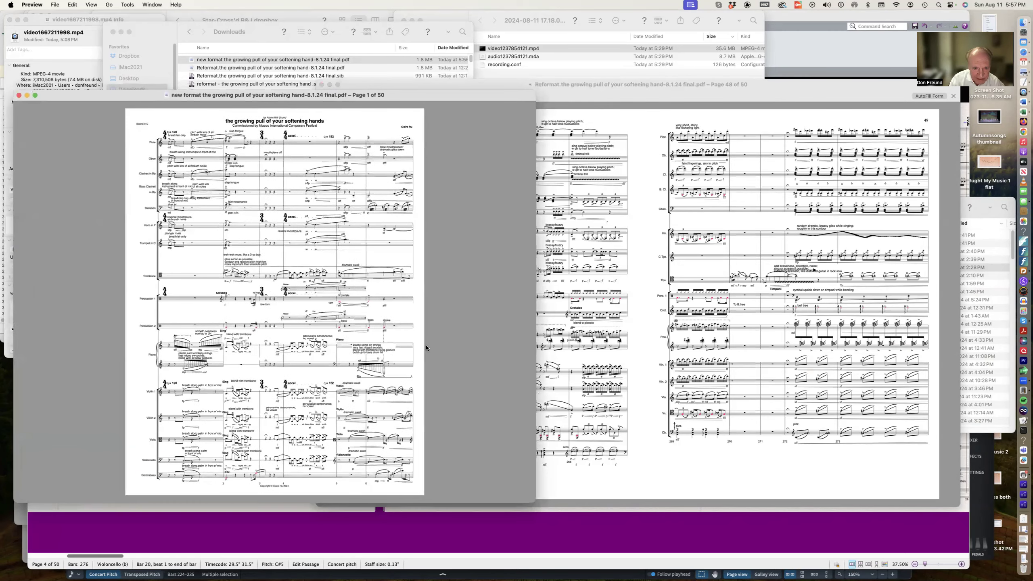
drag(321, 340, 327, 352)
click(451, 313)
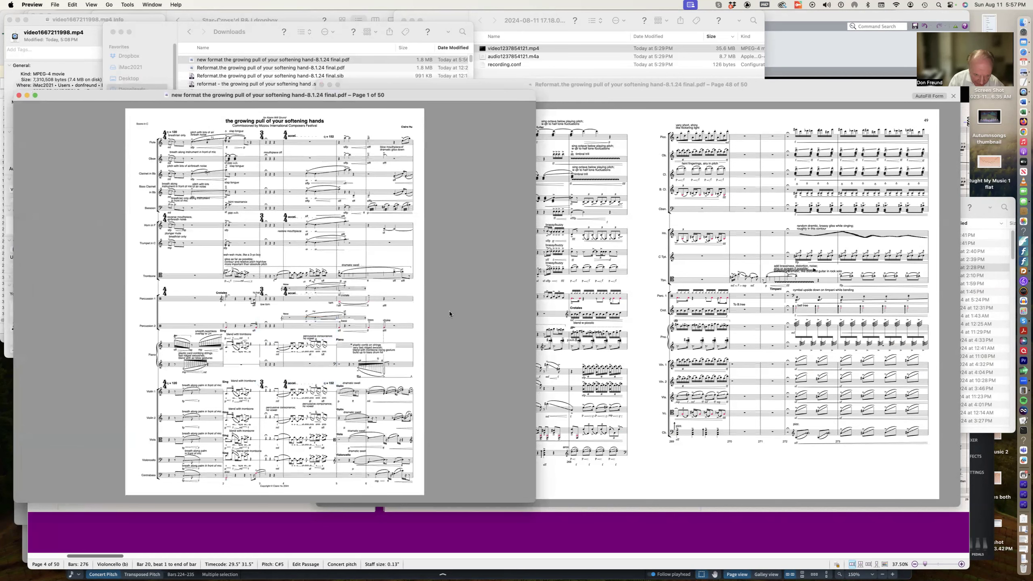
Step: Page through the new format PDF up to page 17, examining the staff spacing and page layout, rechecking pages 6 to 9
key(Right)
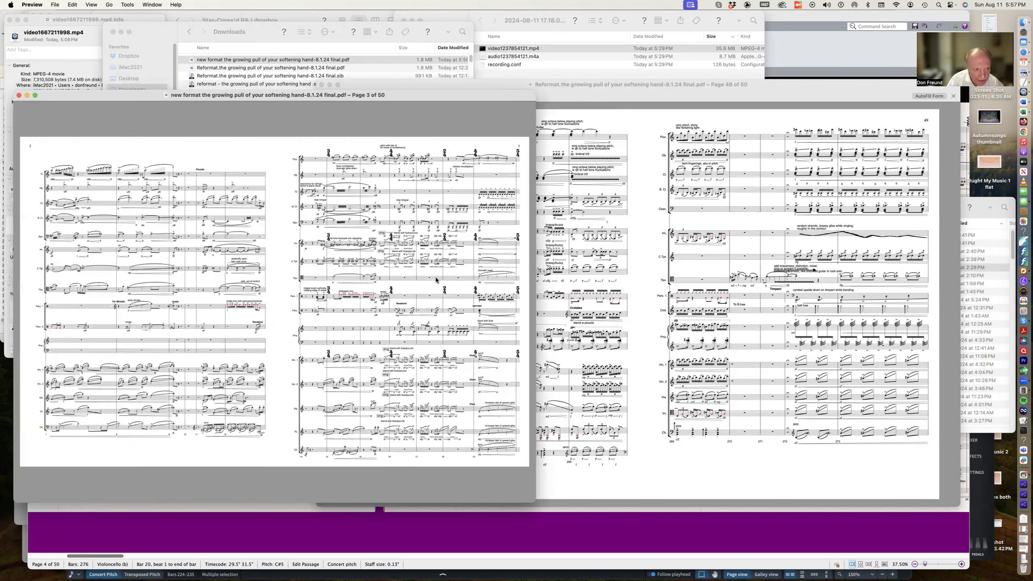
key(Right)
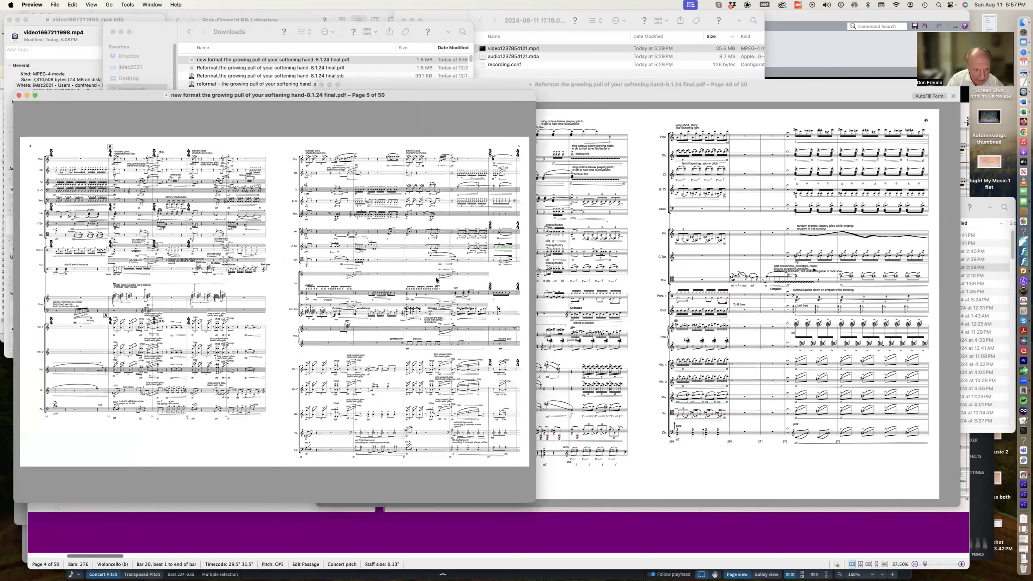
key(Right)
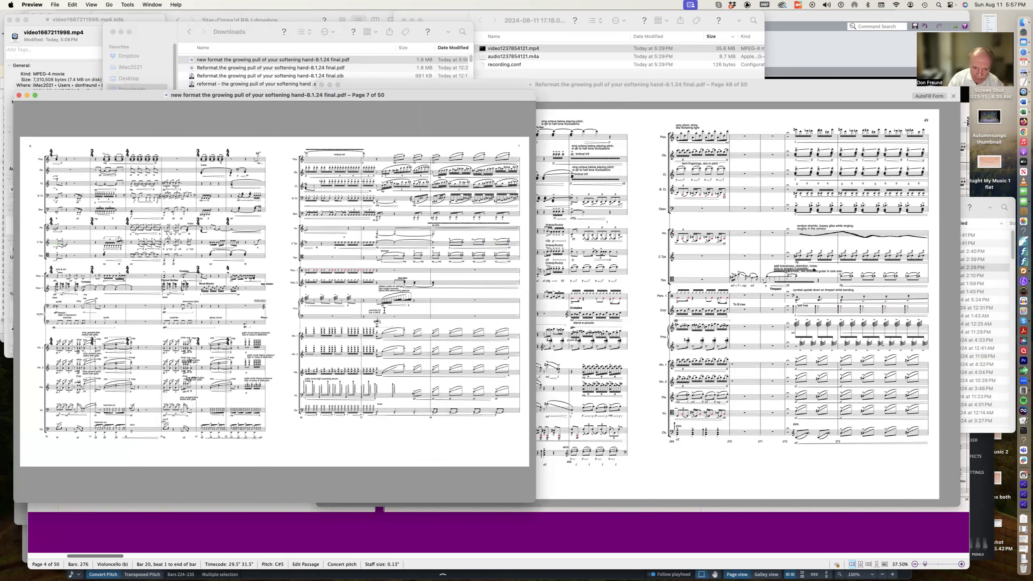
key(Right)
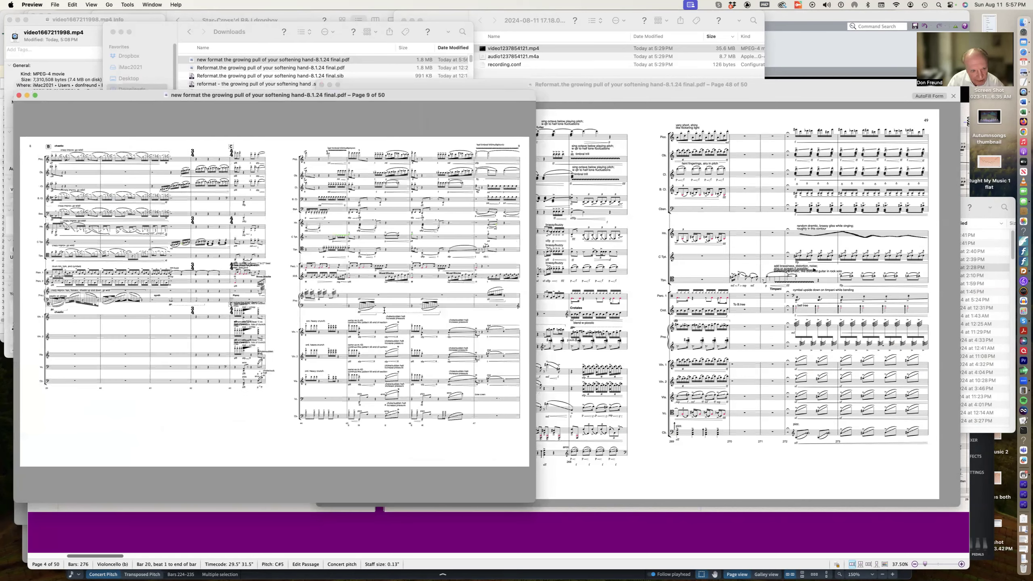
key(Right)
key(Left)
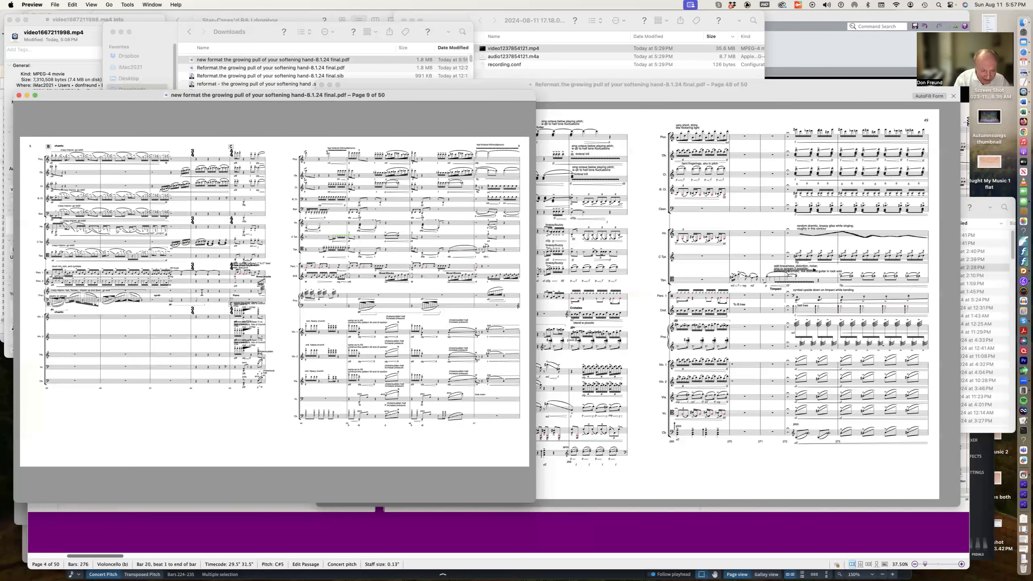
key(Left)
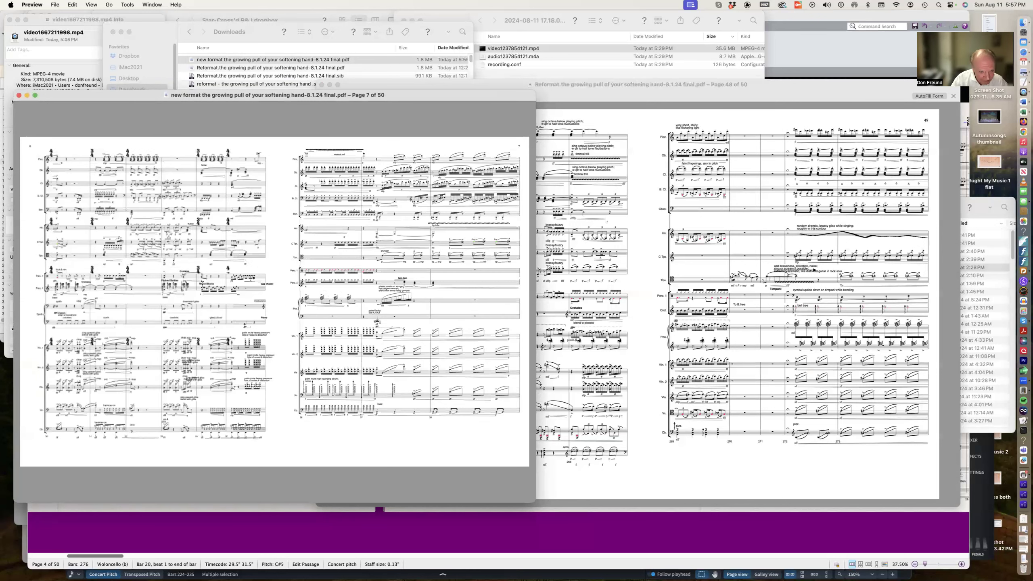
key(Right)
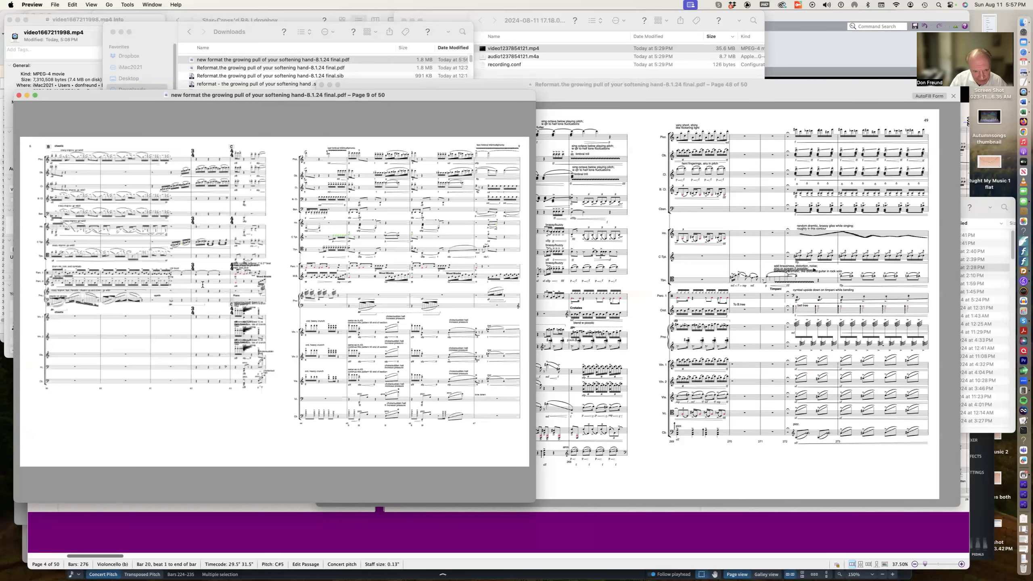
key(Right)
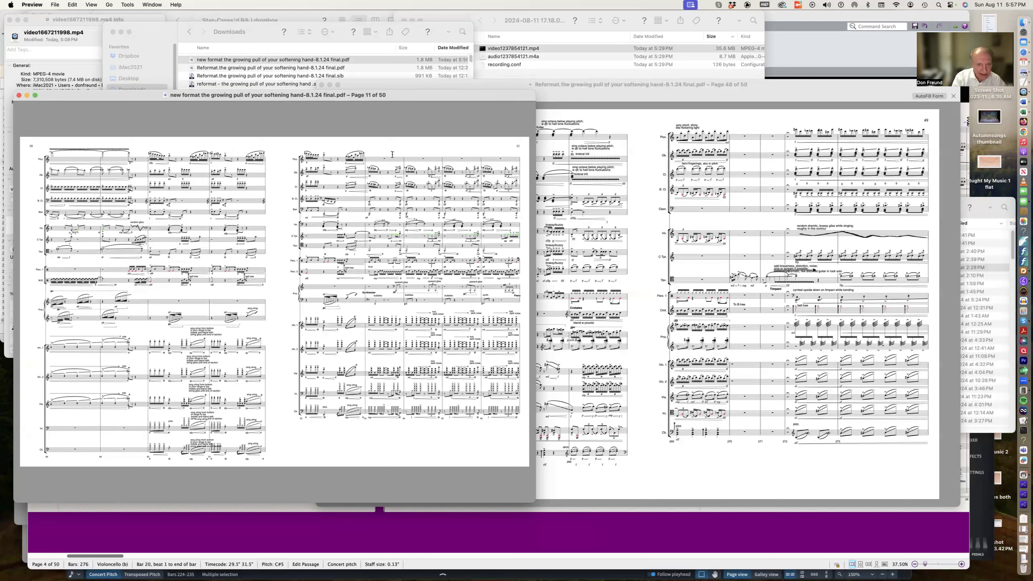
key(Right)
key(Right)
key(Right)
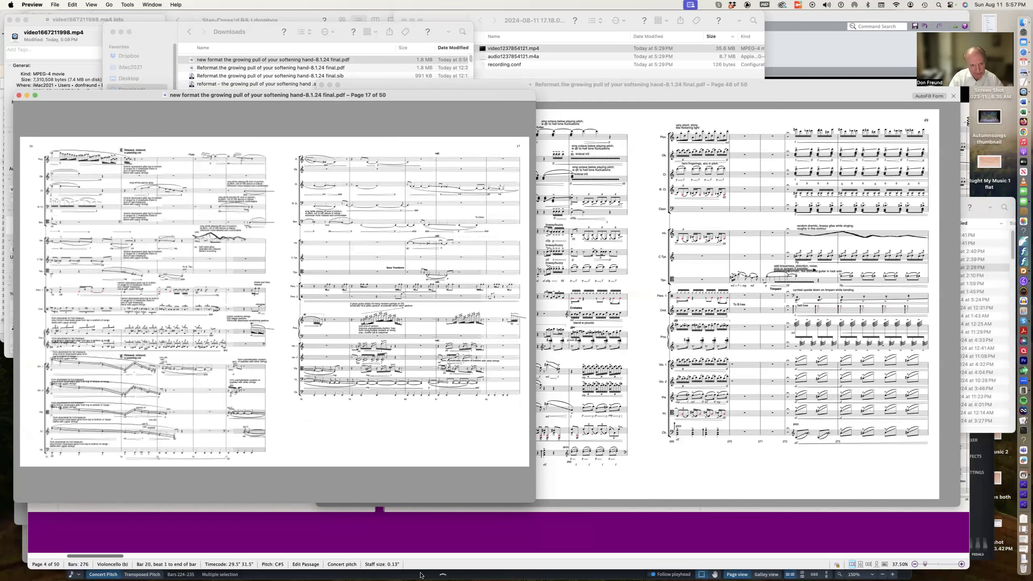